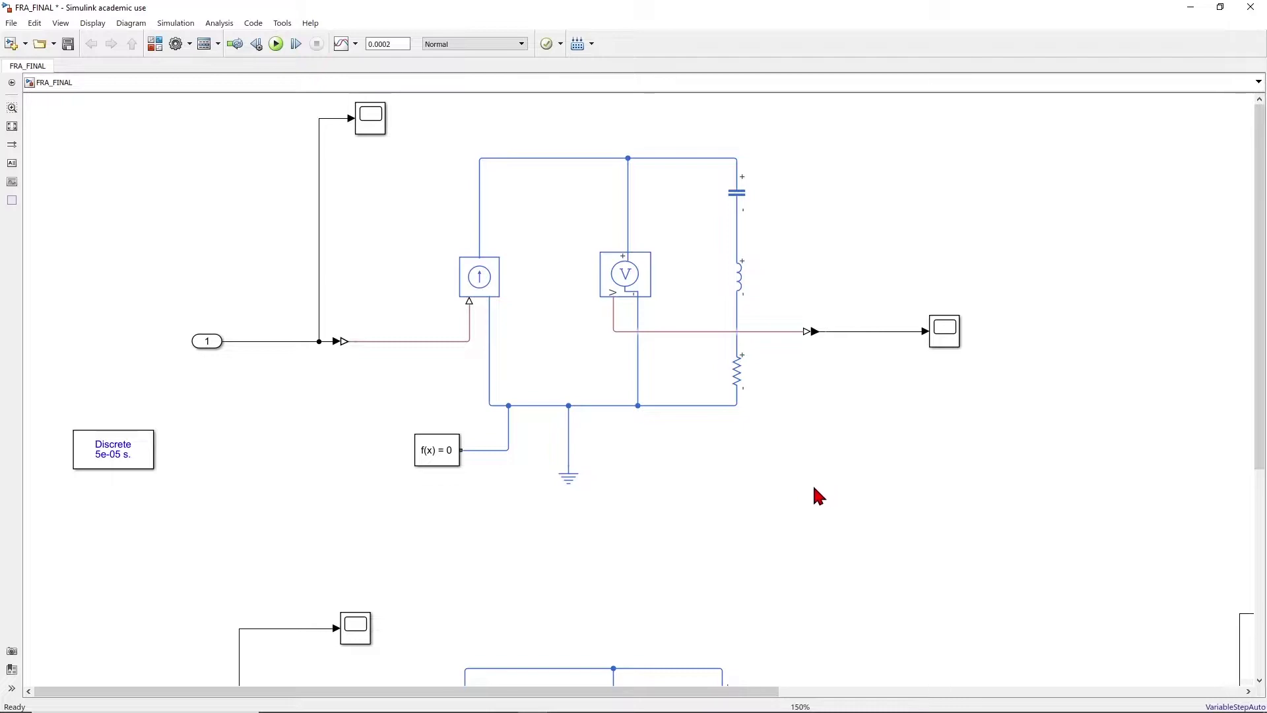
Inspect the RLC branch and the controlled current source by selecting and deselecting them
drag(784, 147, 733, 430)
click(943, 209)
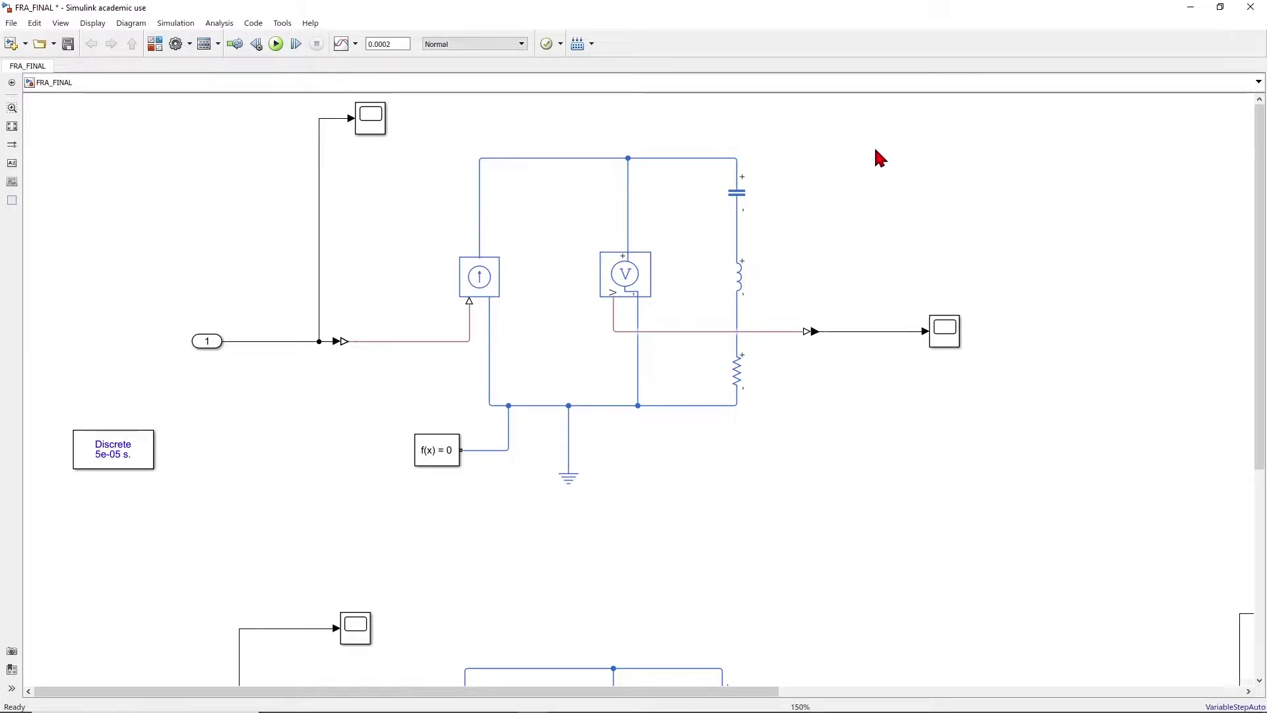
drag(769, 125, 723, 457)
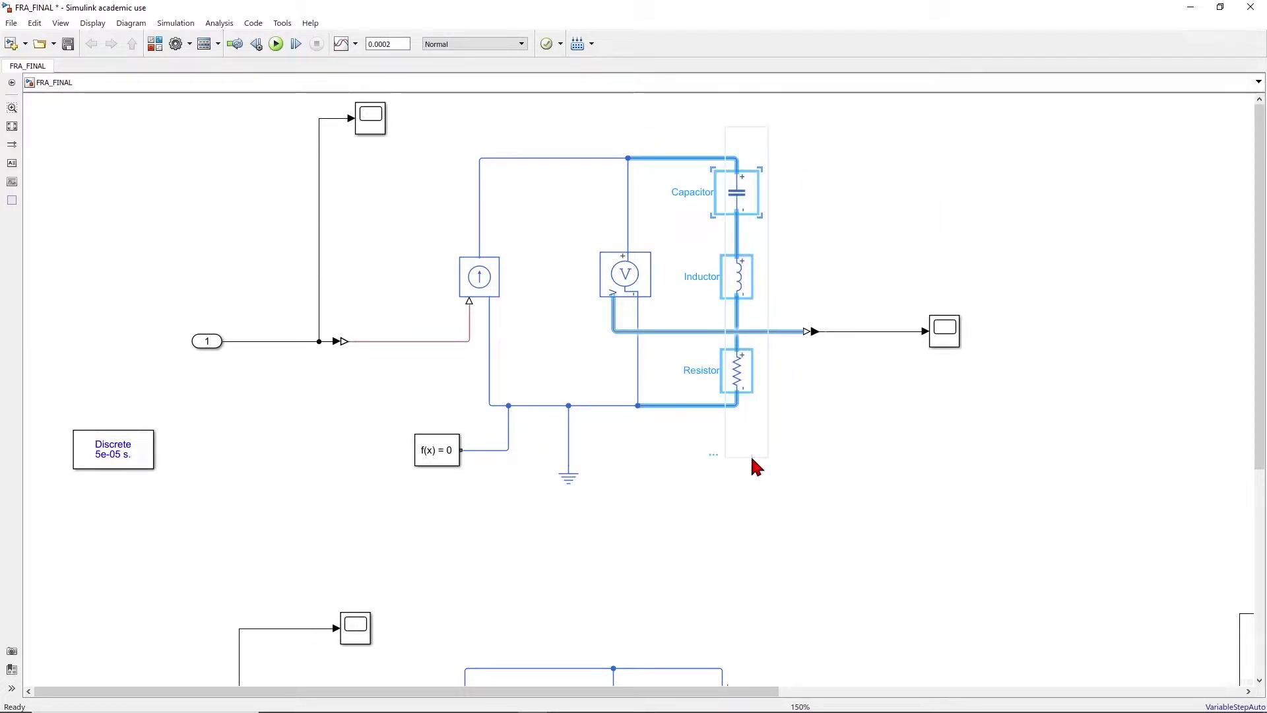
click(864, 473)
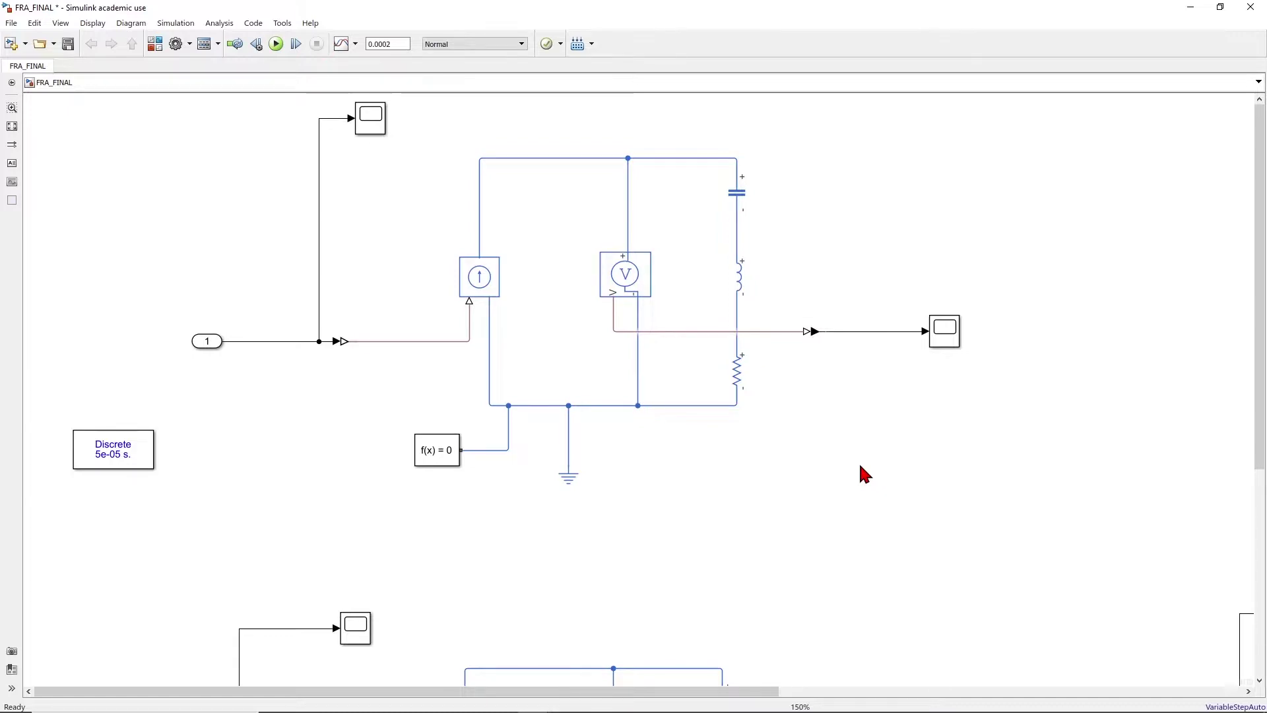
drag(439, 218, 501, 286)
click(442, 297)
Check the voltage sensor, converter and inport 1 blocks, then scroll the diagram
click(638, 273)
click(344, 347)
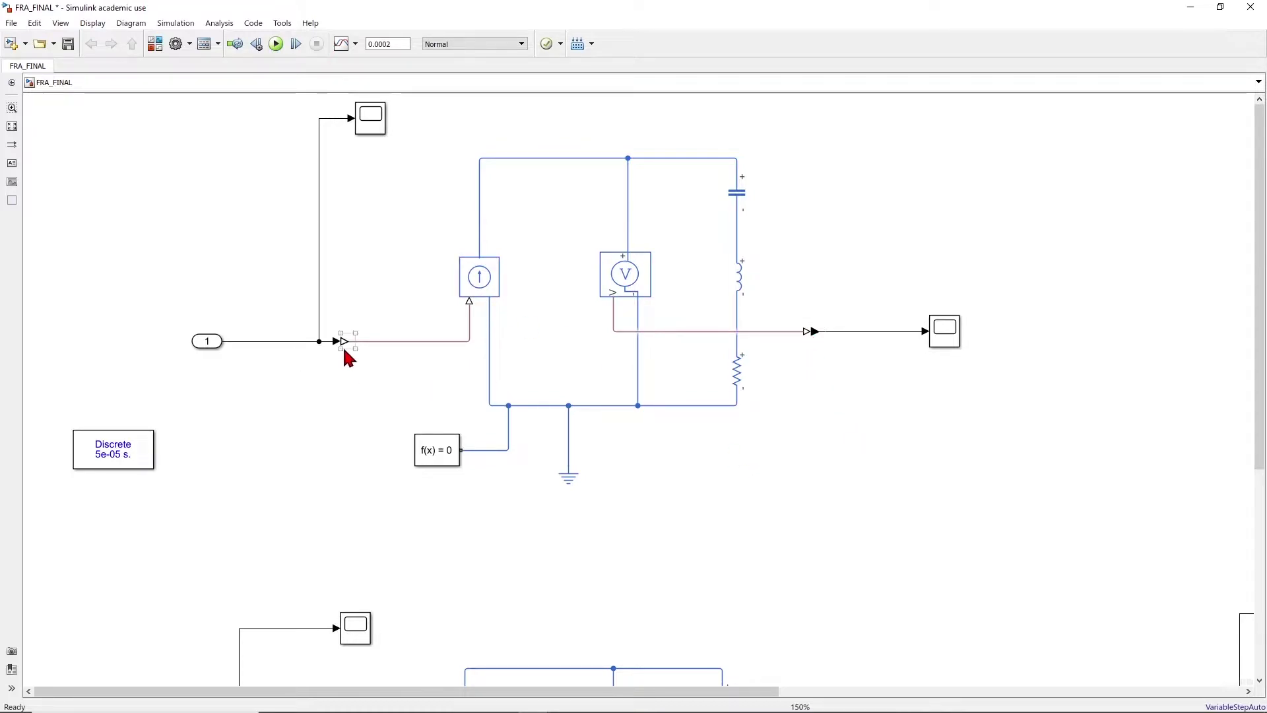
click(370, 369)
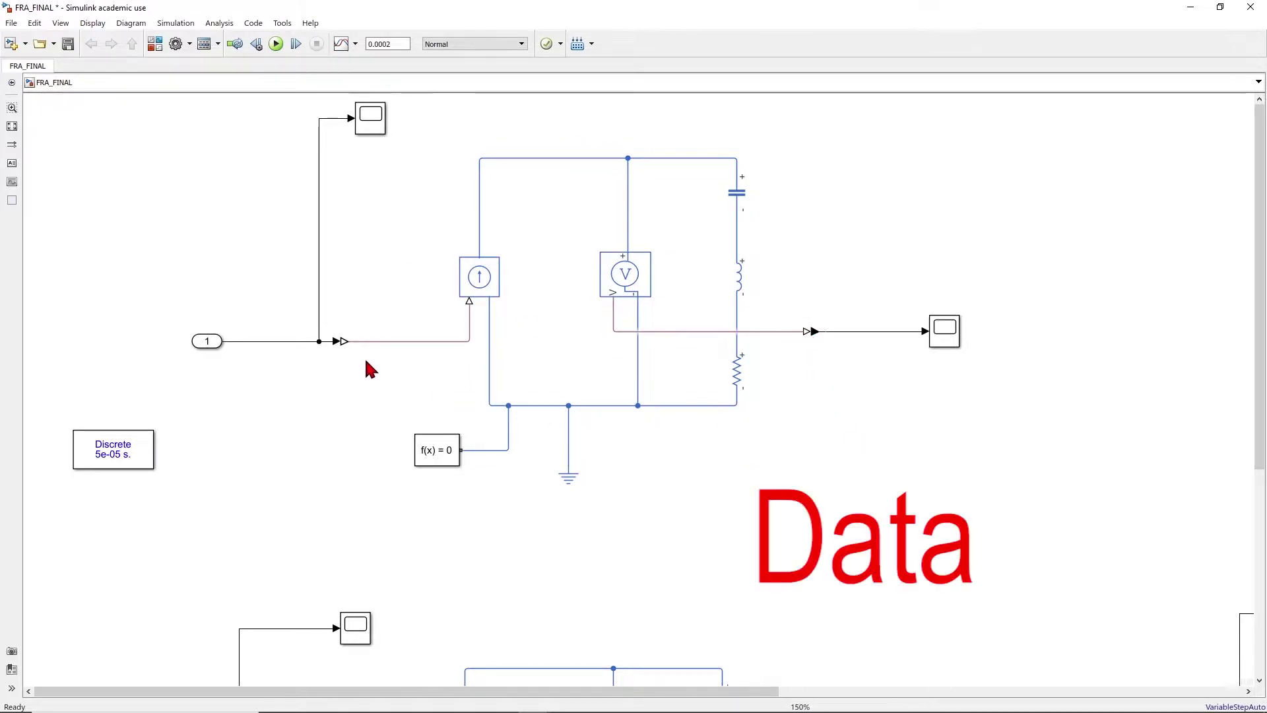
click(213, 341)
click(314, 399)
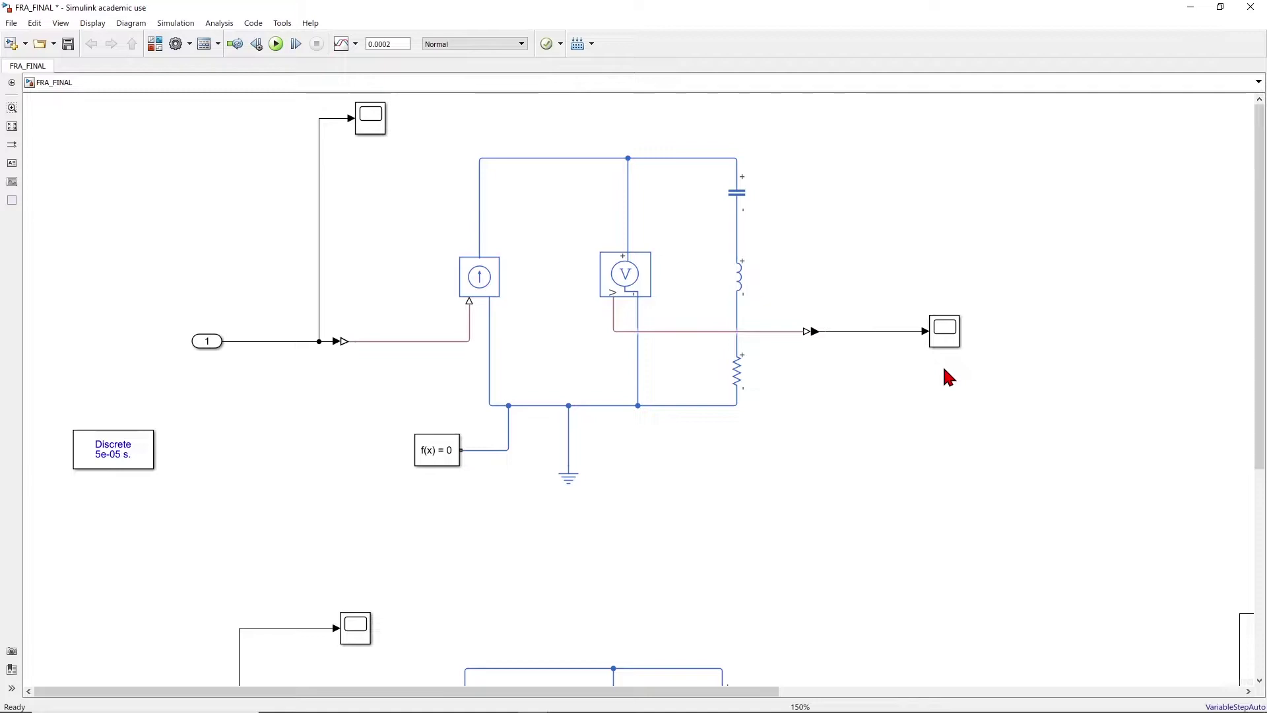
scroll(1261, 309, down, 1)
drag(1260, 309, 1257, 588)
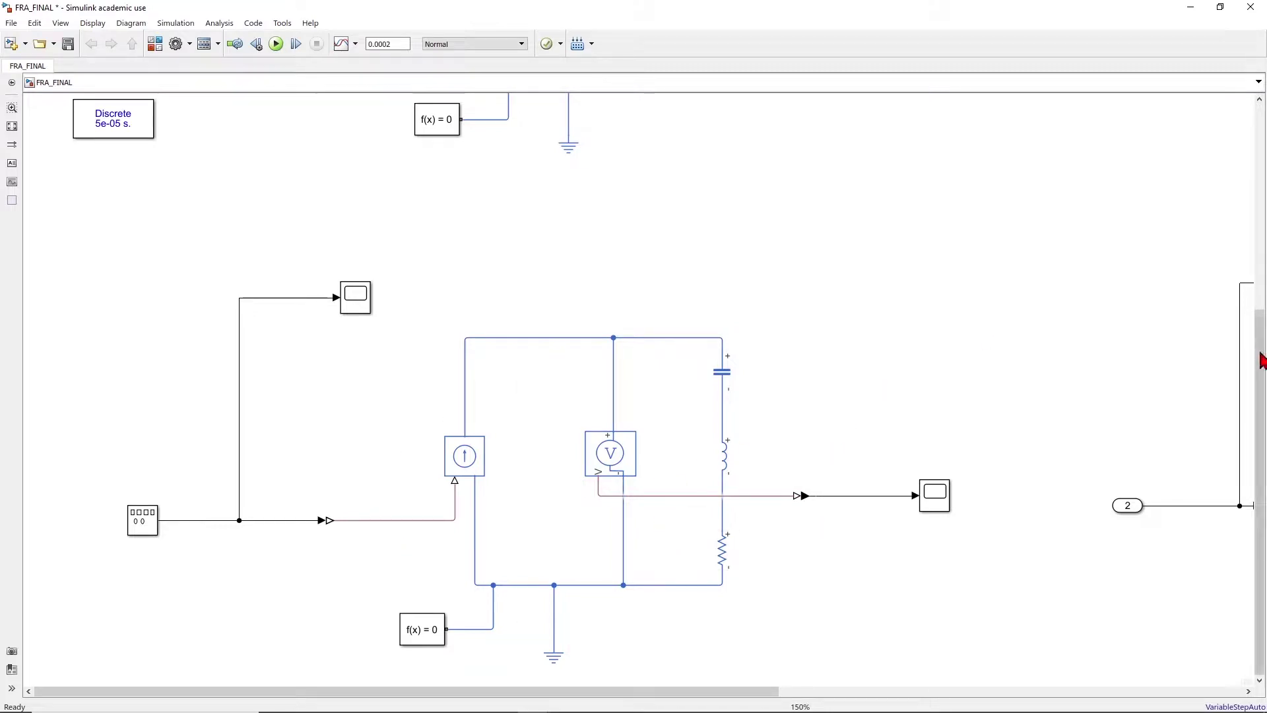
drag(1260, 360, 1261, 154)
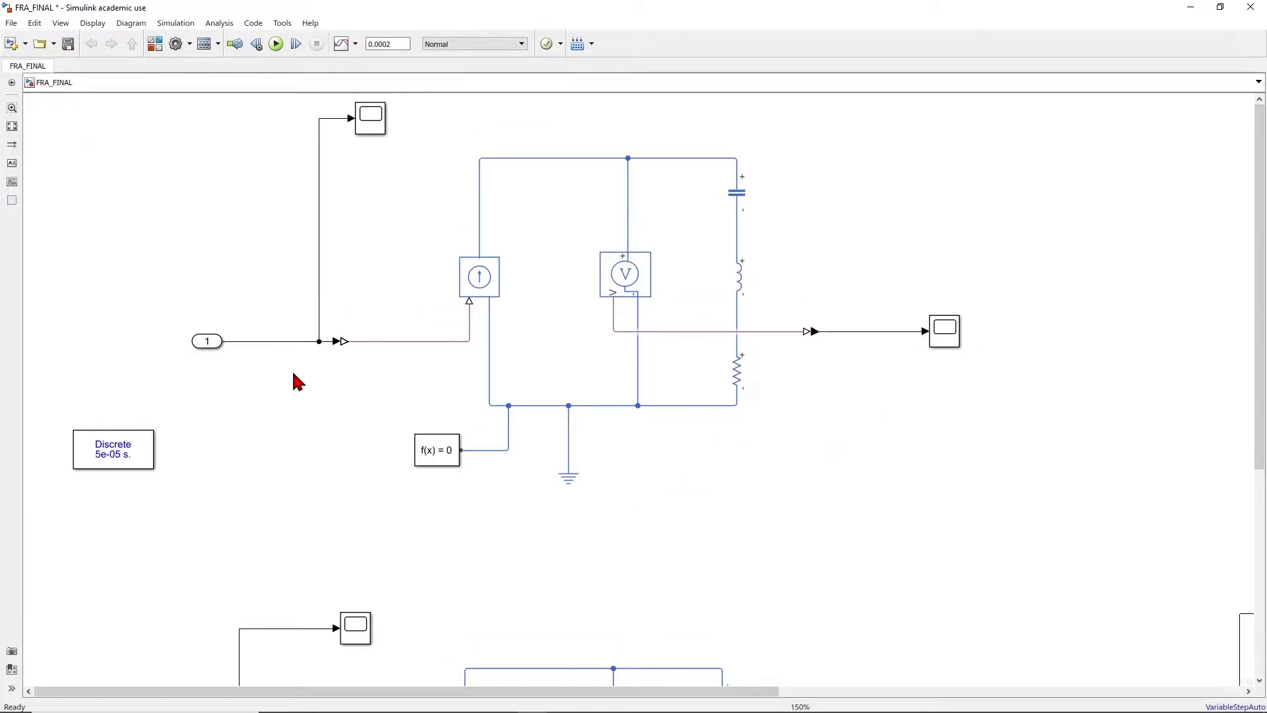
Mark the inport 1 signal as a linear analysis input perturbation
click(288, 341)
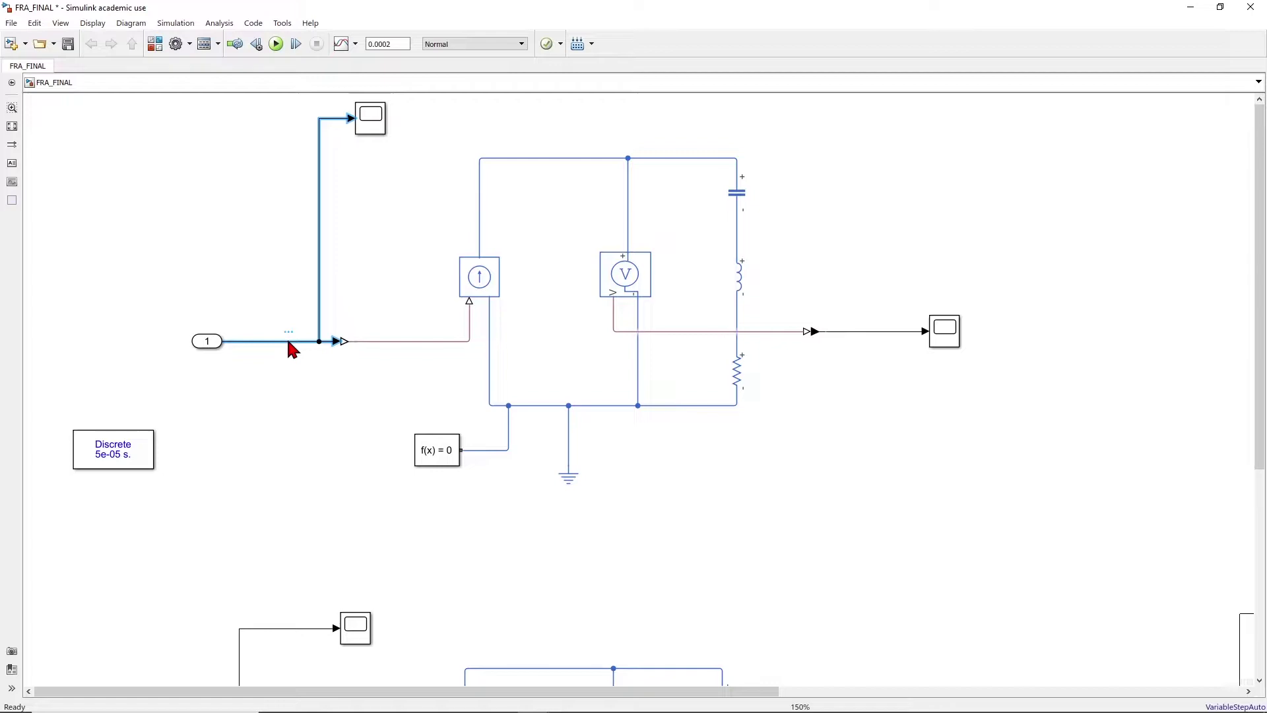
right_click(288, 341)
mouse_move(413, 636)
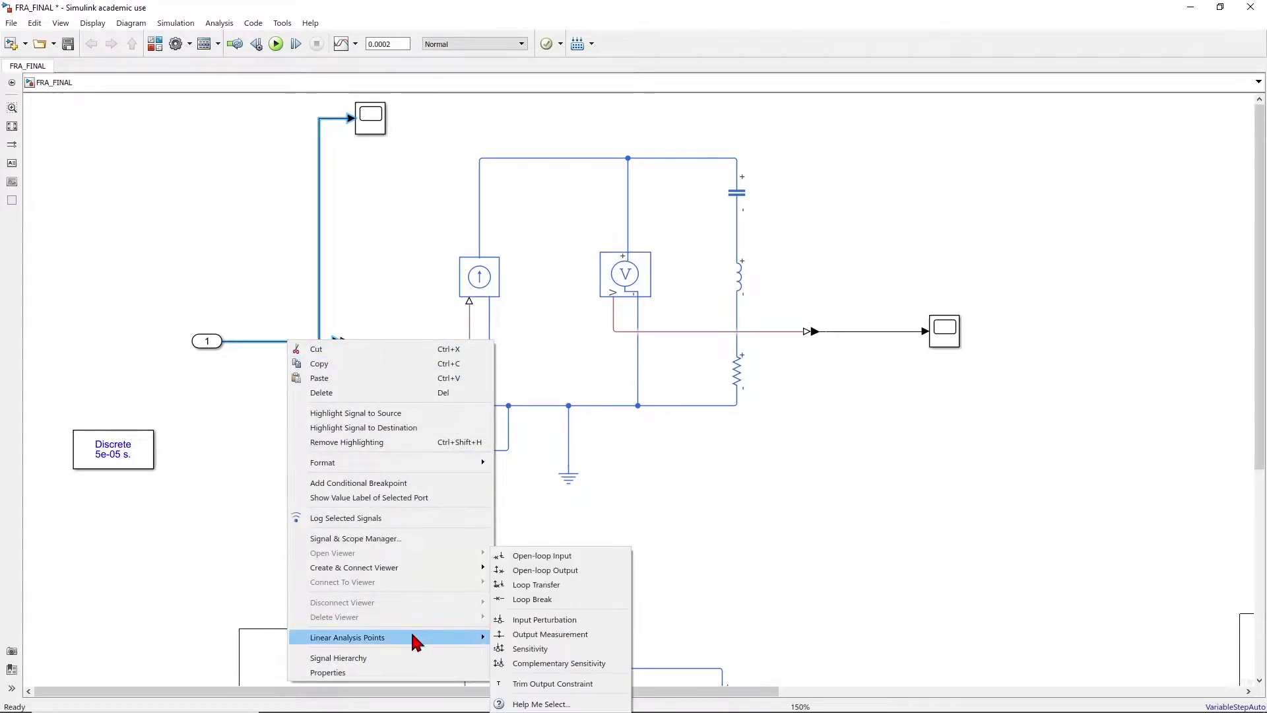
click(557, 622)
click(868, 382)
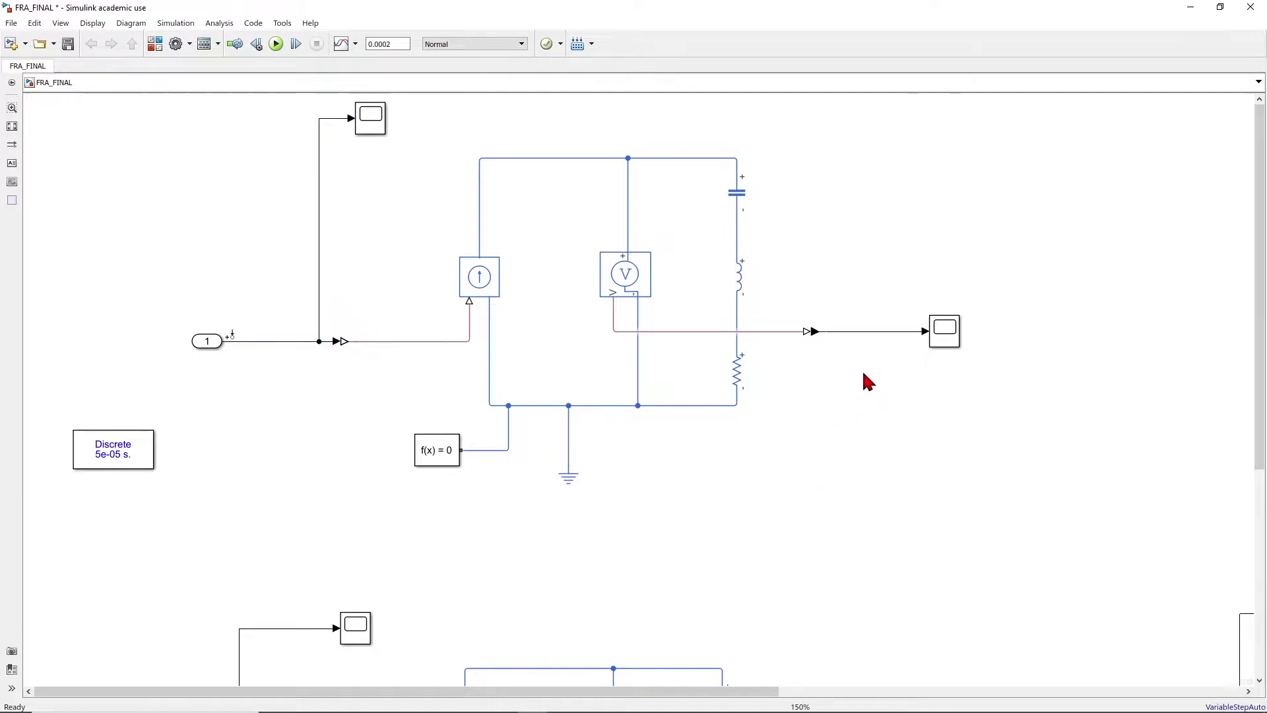
Mark the voltage sensor's output signal to the scope as an output measurement
right_click(876, 336)
click(869, 336)
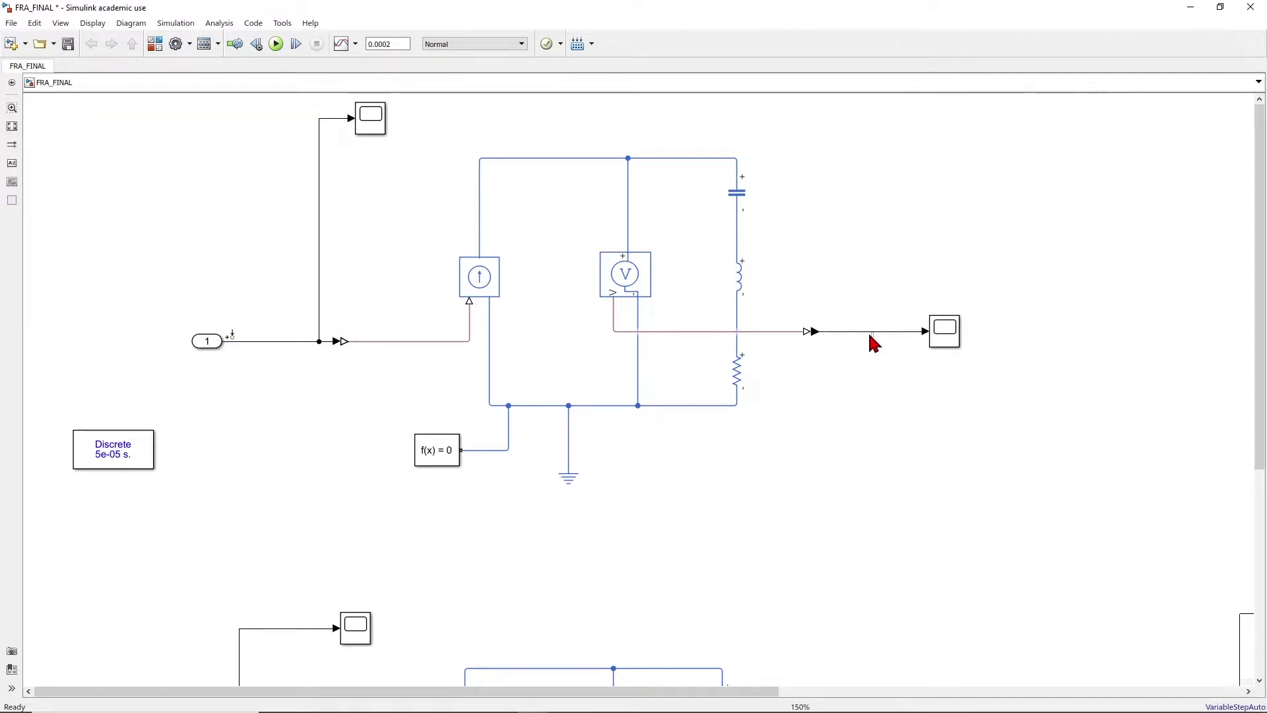
click(870, 335)
right_click(870, 334)
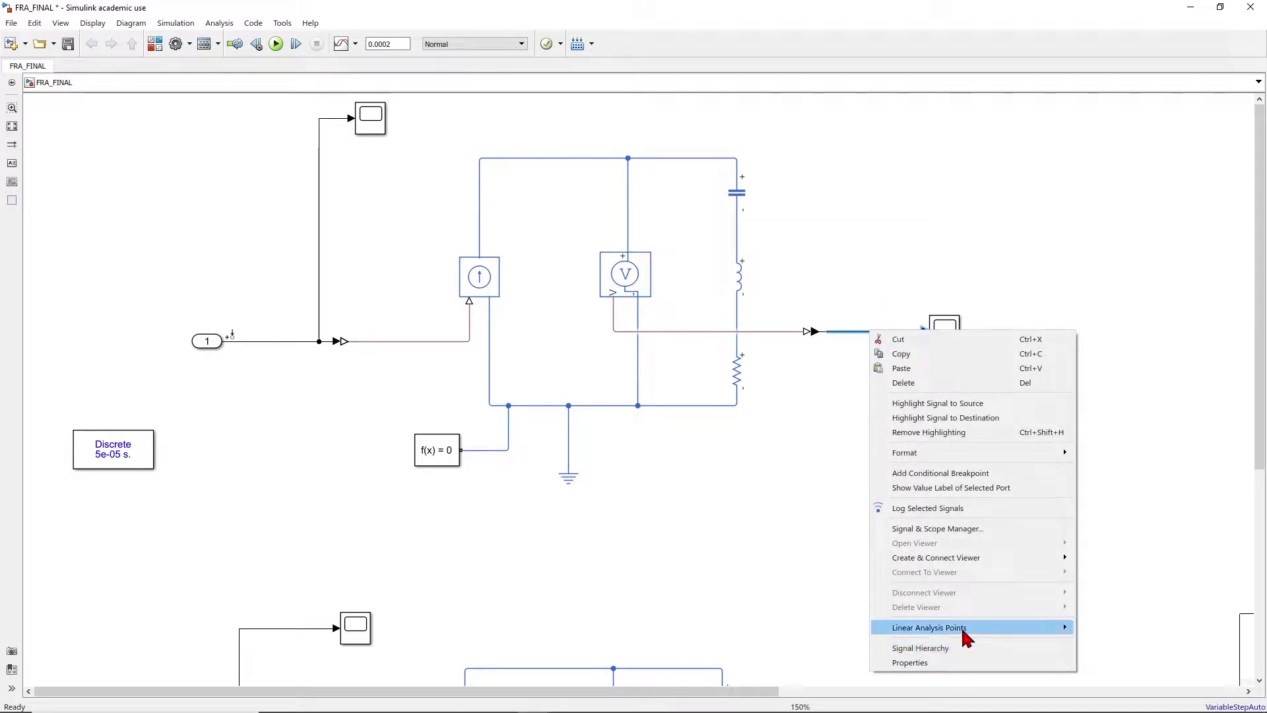
mouse_move(965, 638)
click(1142, 636)
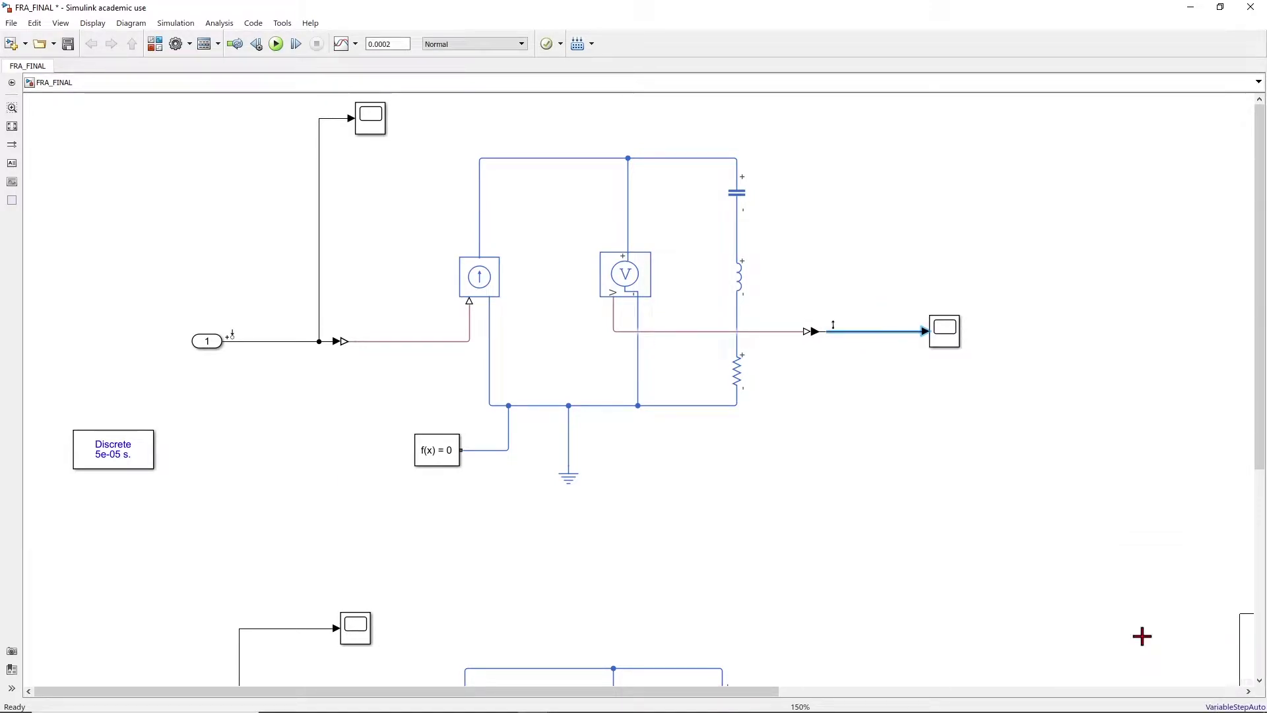
click(885, 477)
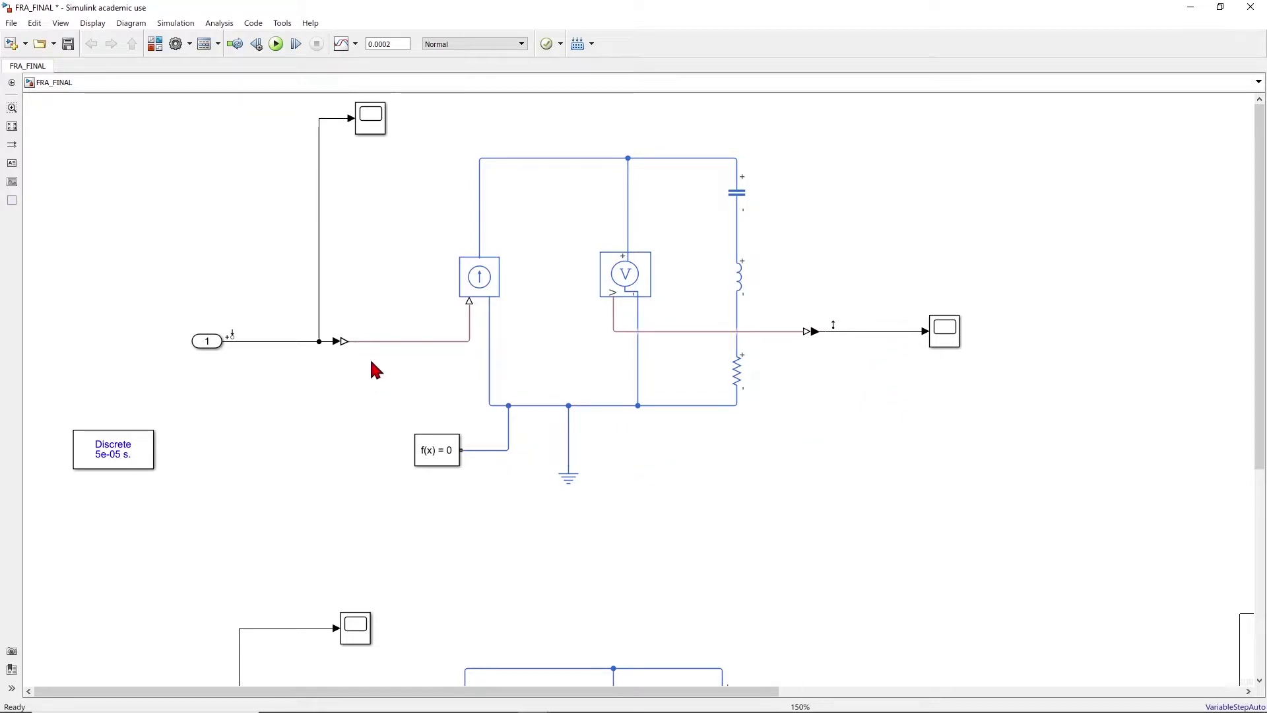
click(740, 370)
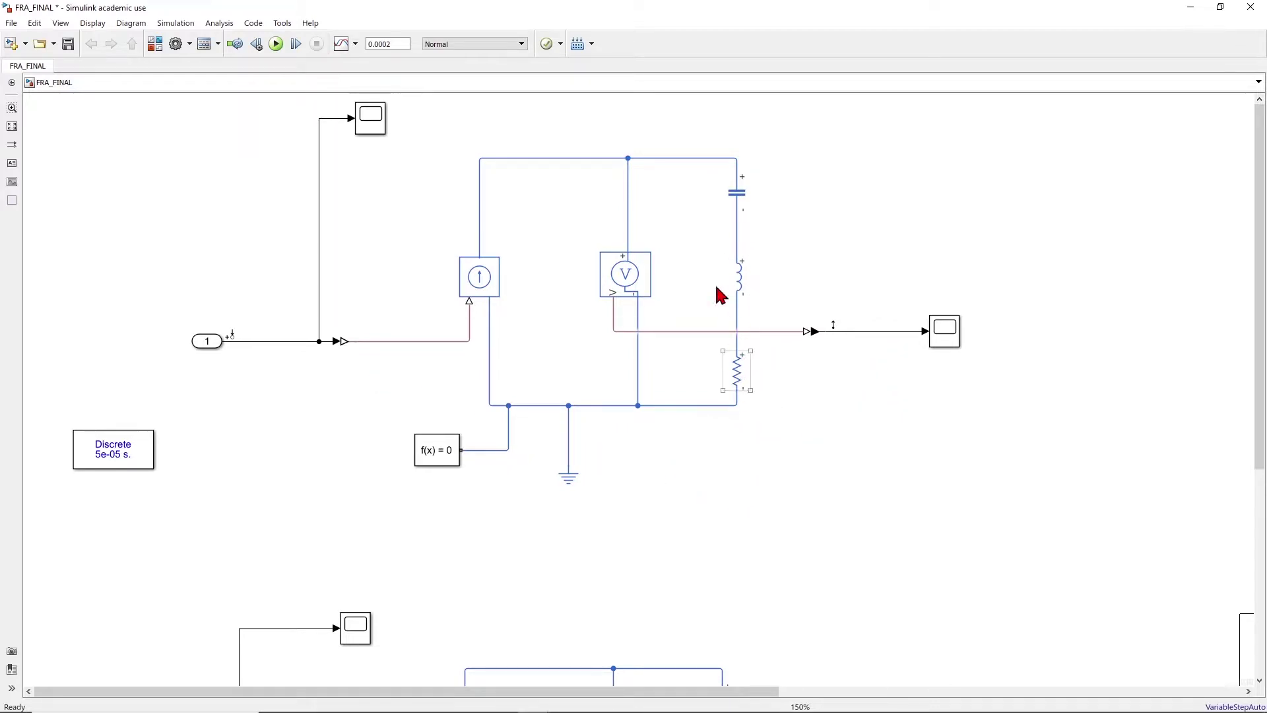
click(698, 401)
Launch the Linear Analysis Tool and compute a Bode plot of the linearized circuit
click(219, 24)
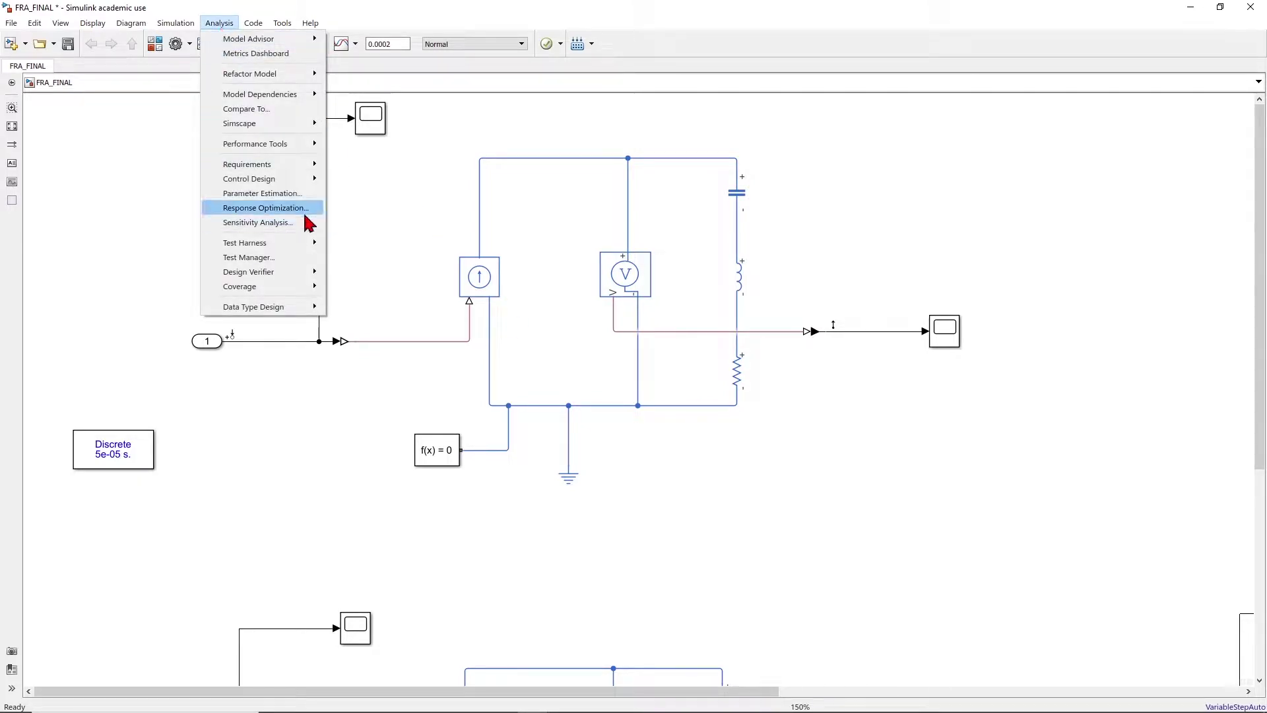
mouse_move(292, 185)
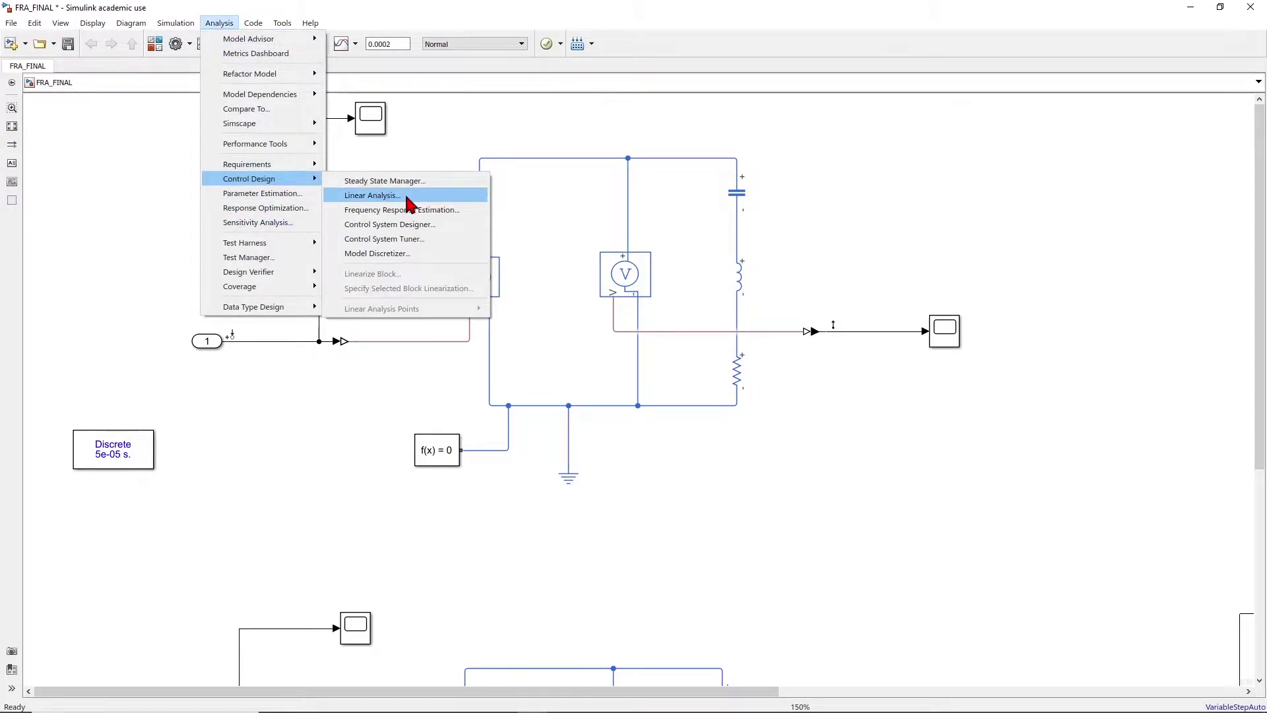
click(373, 196)
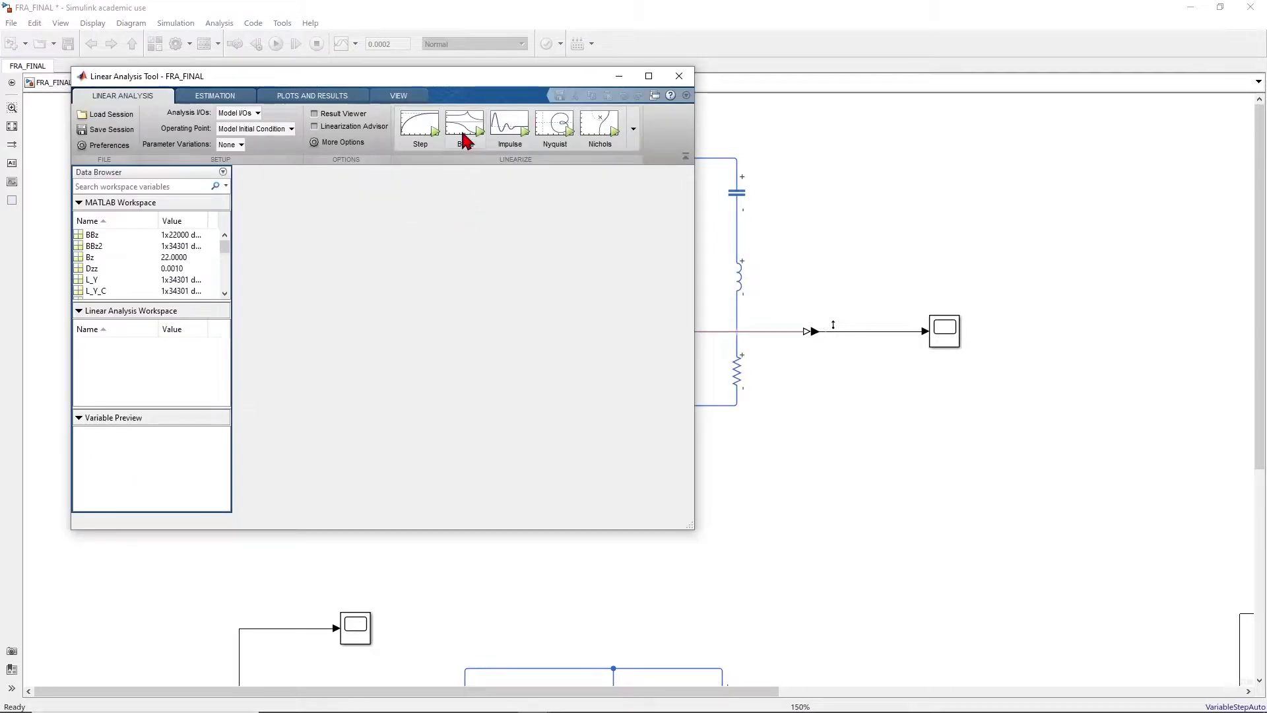
click(464, 135)
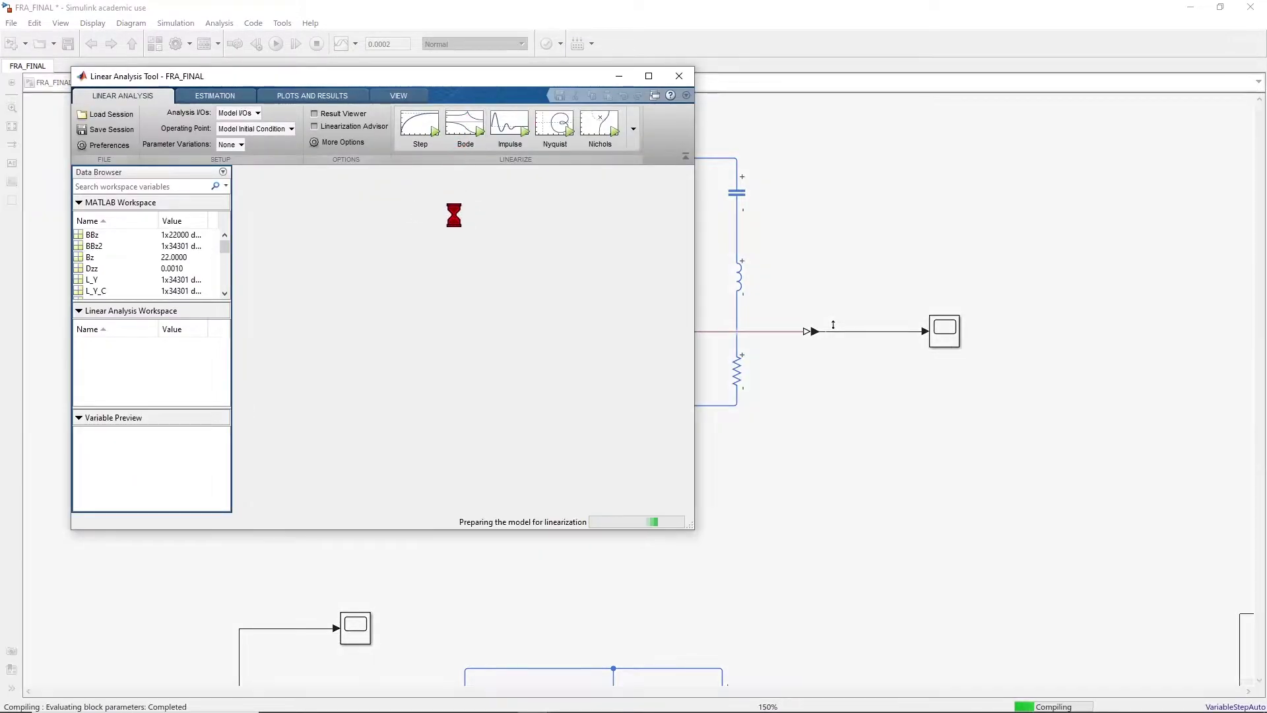
drag(558, 77, 645, 238)
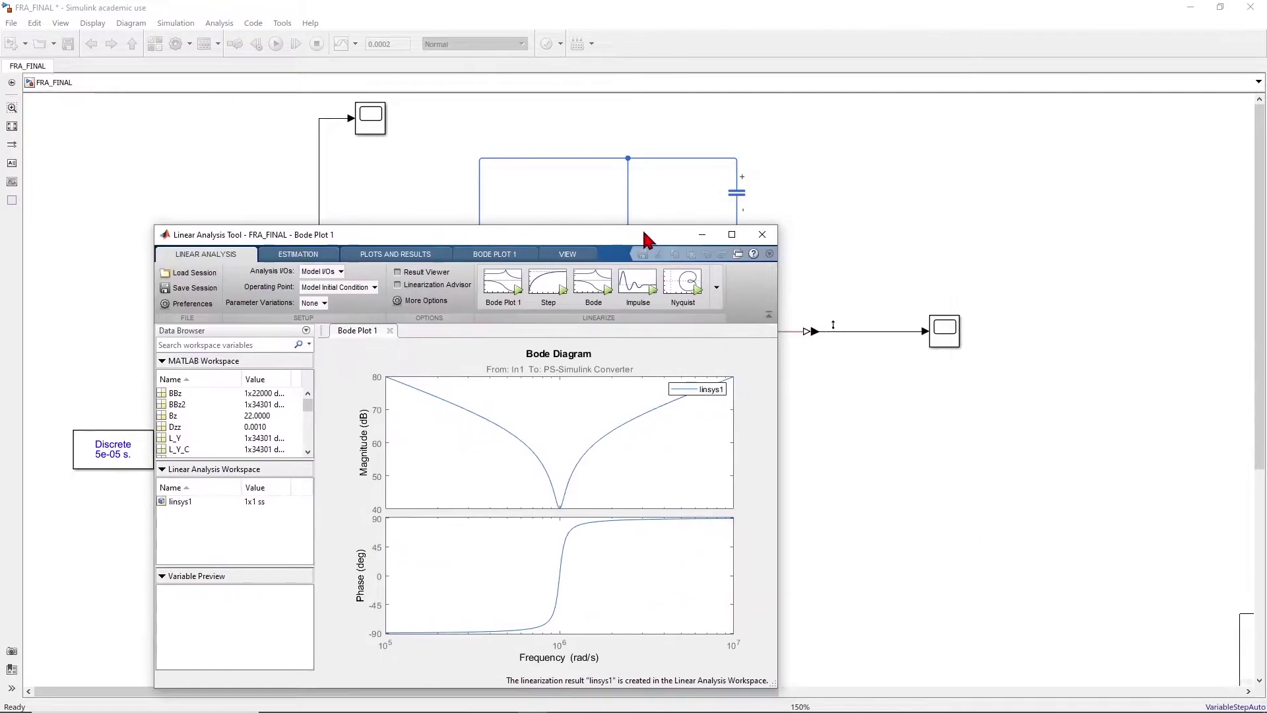
Set the Bode magnitude to absolute units on a log scale in the Property Editor
double_click(365, 449)
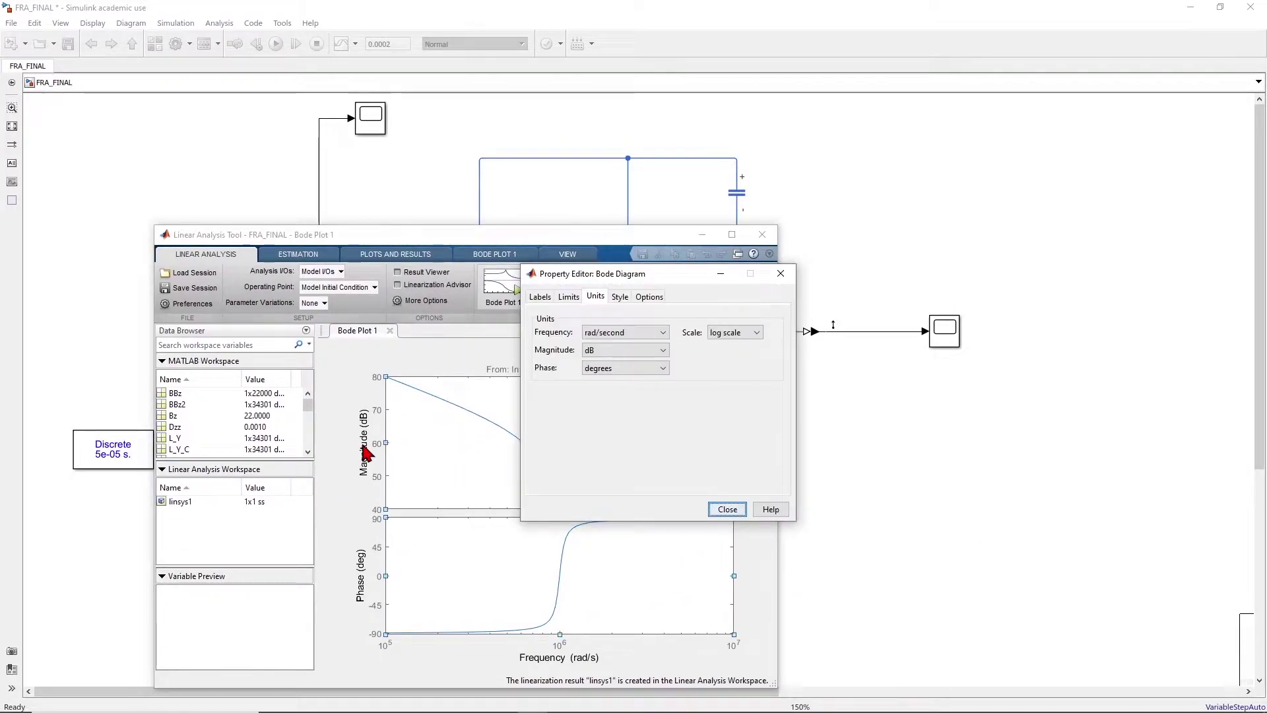
click(622, 352)
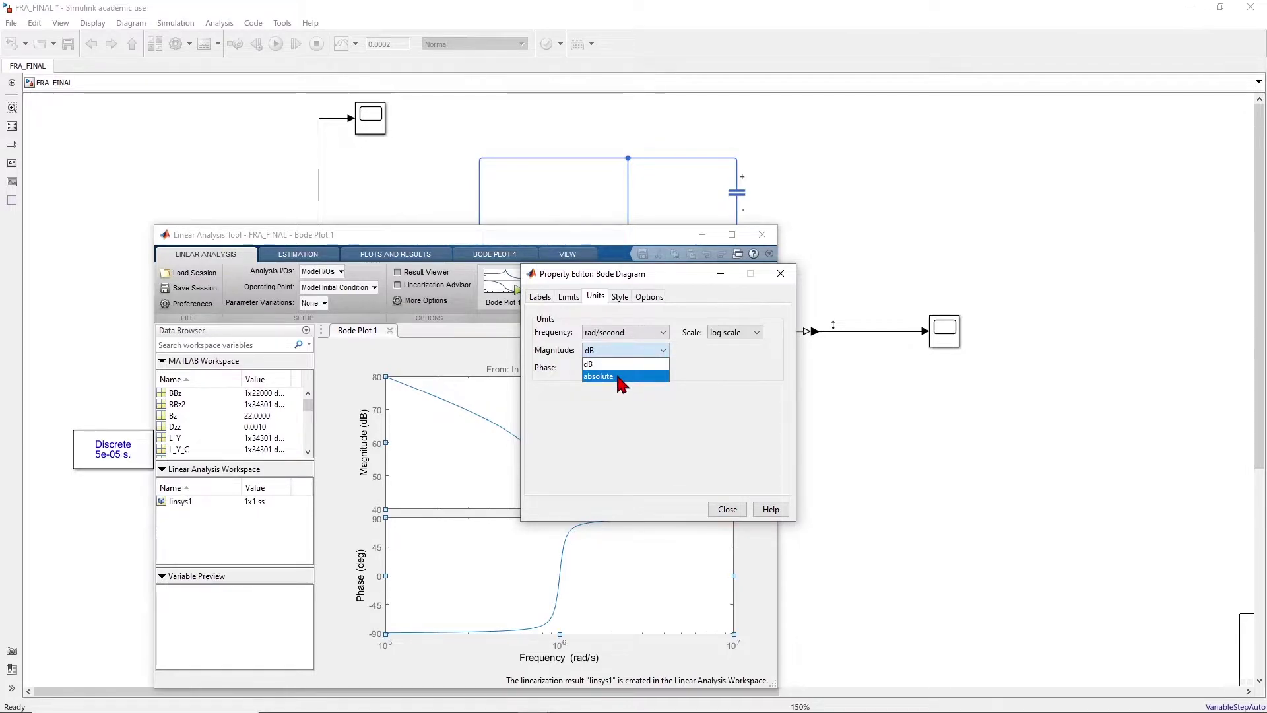
click(621, 376)
click(751, 351)
click(735, 387)
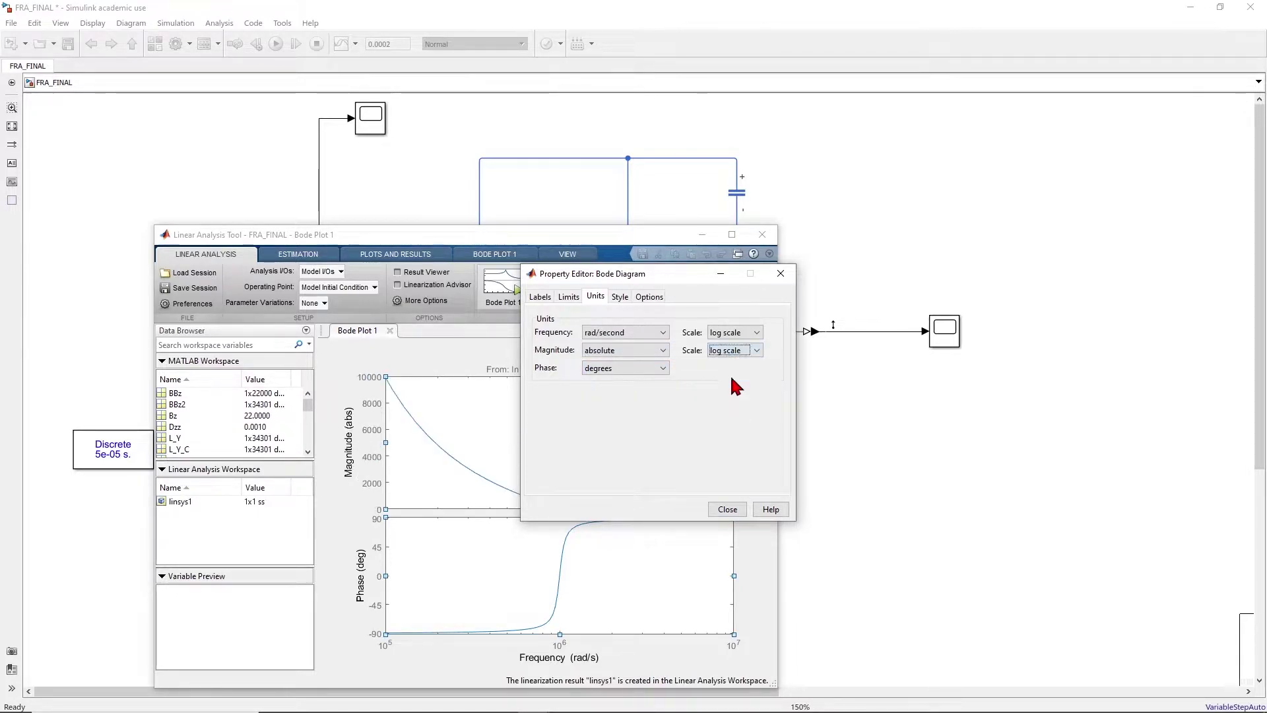
click(734, 508)
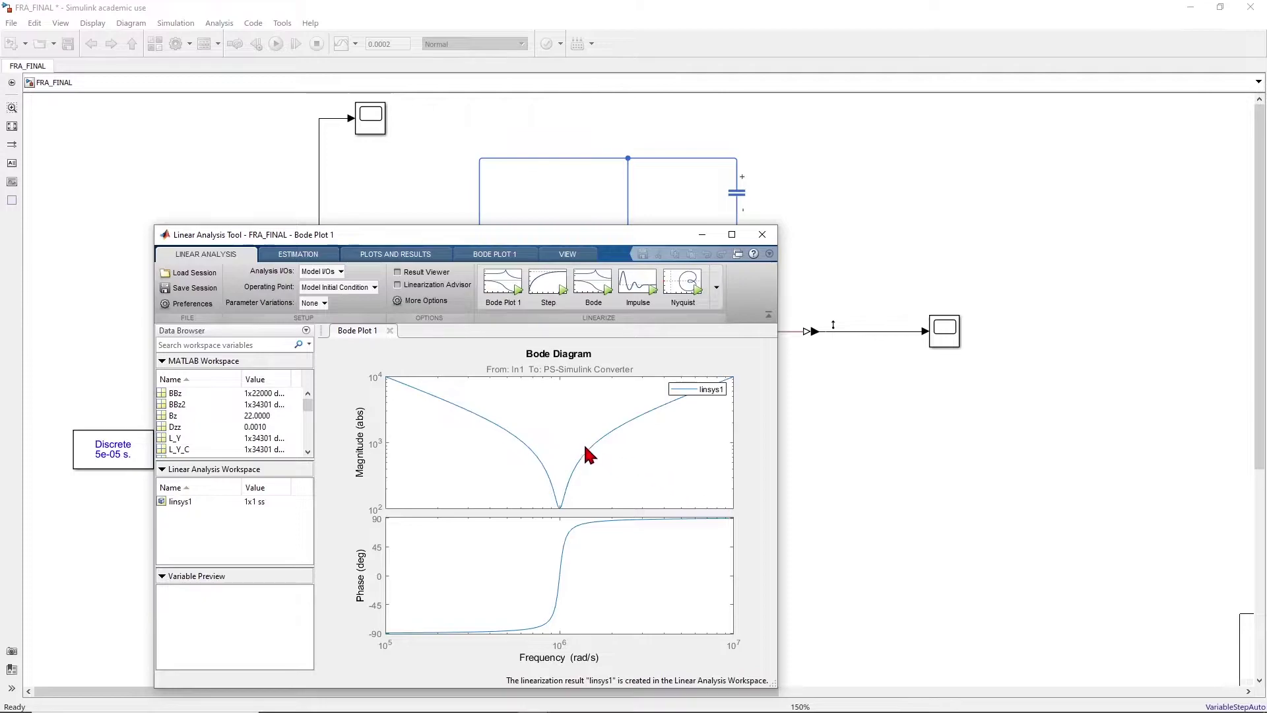
double_click(406, 450)
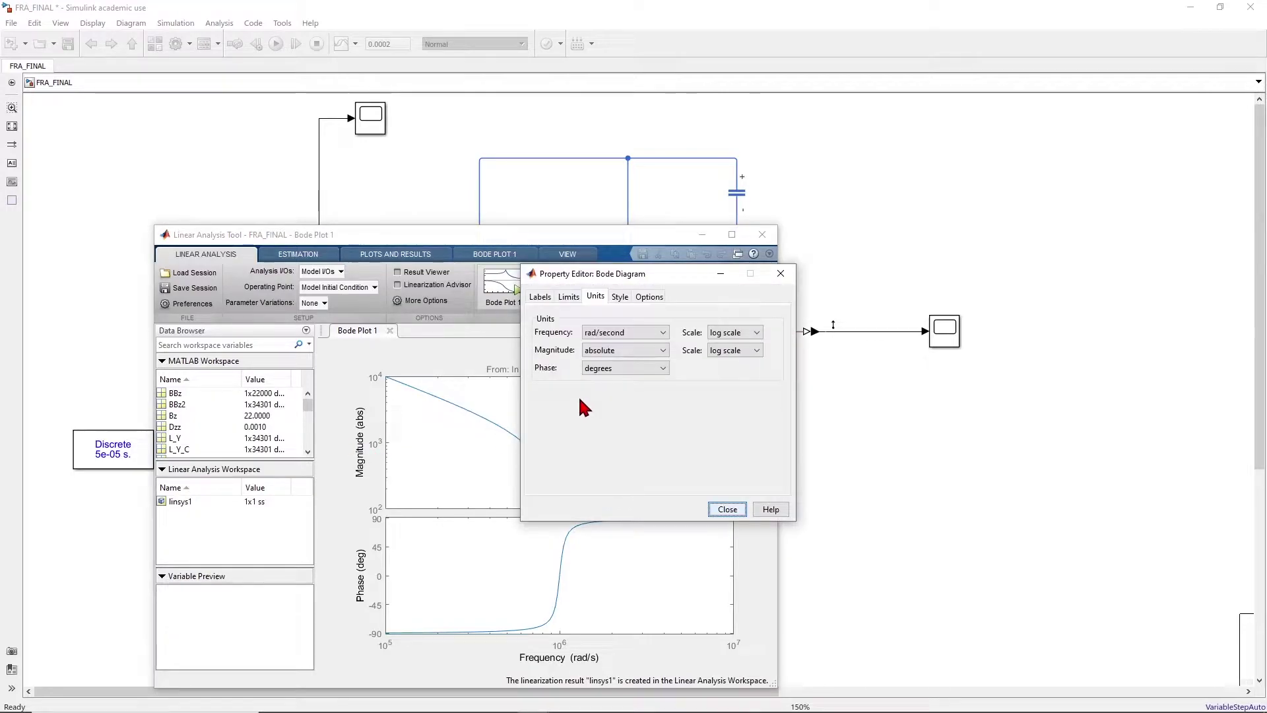
click(624, 332)
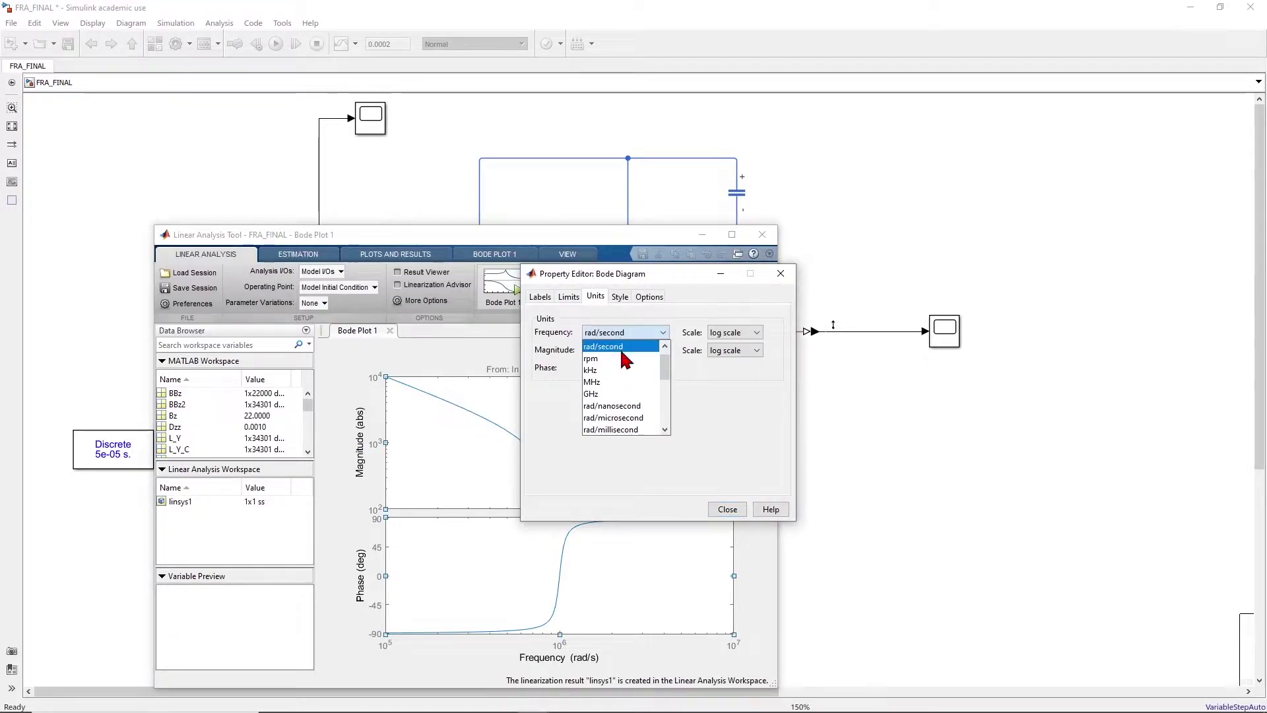
click(731, 509)
click(731, 509)
drag(642, 246, 494, 137)
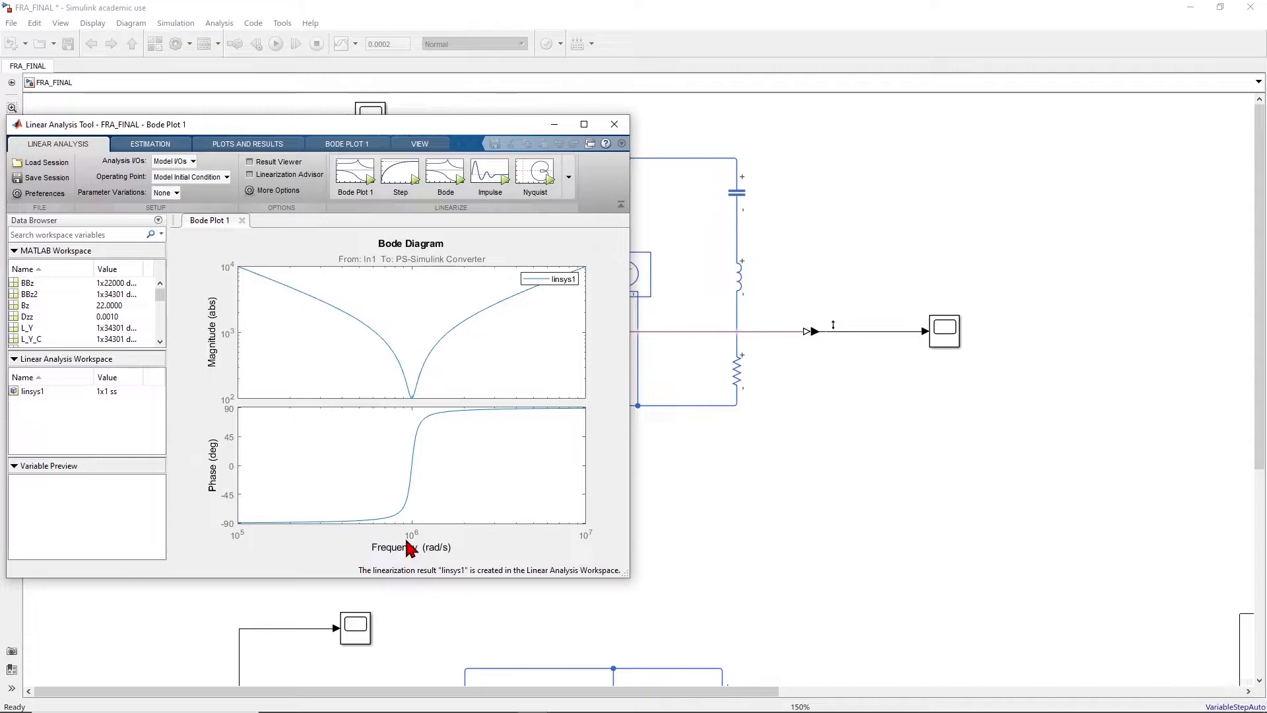
Review the inductor and capacitor parameters, closing both dialogs unchanged
click(687, 442)
click(738, 280)
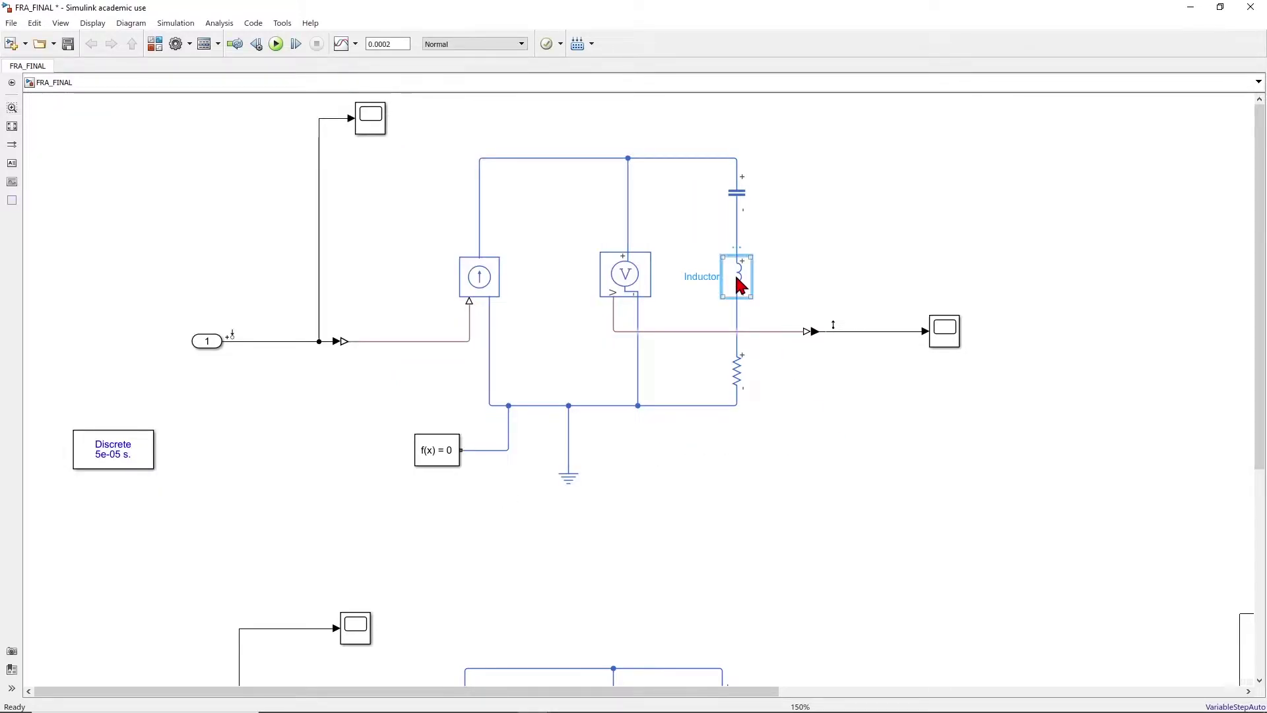
double_click(738, 281)
click(1020, 397)
click(739, 196)
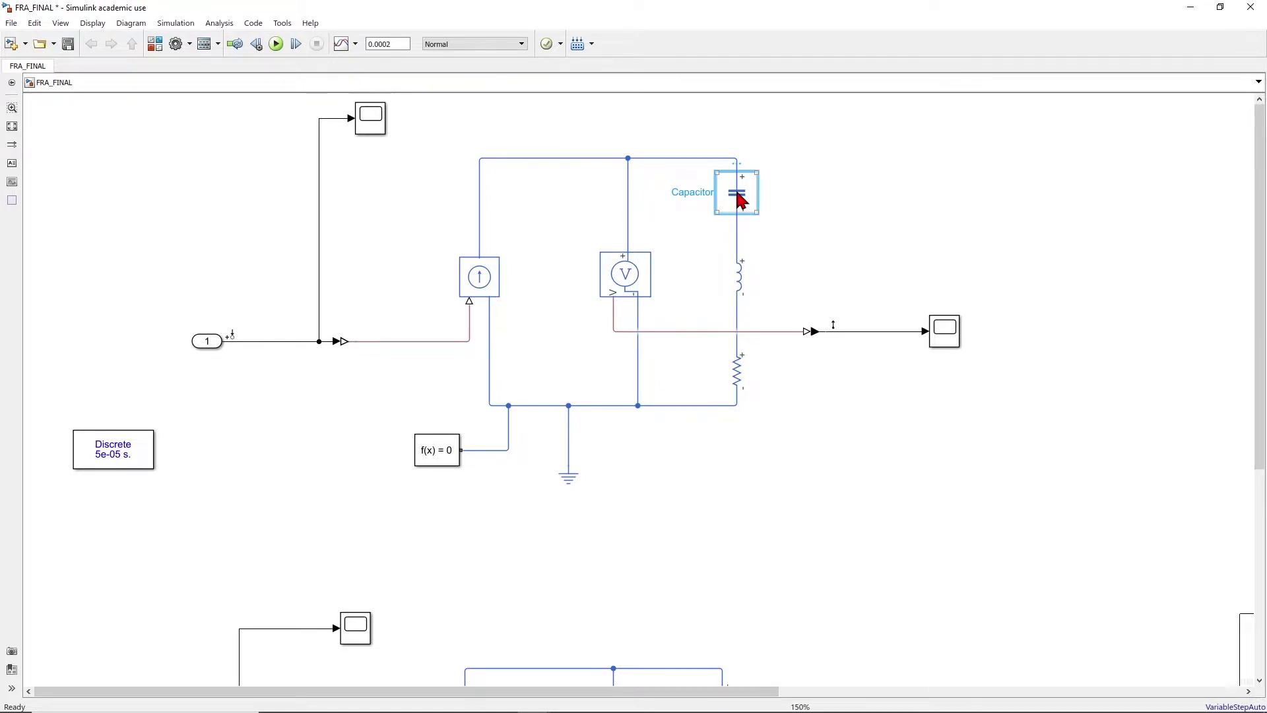
double_click(738, 197)
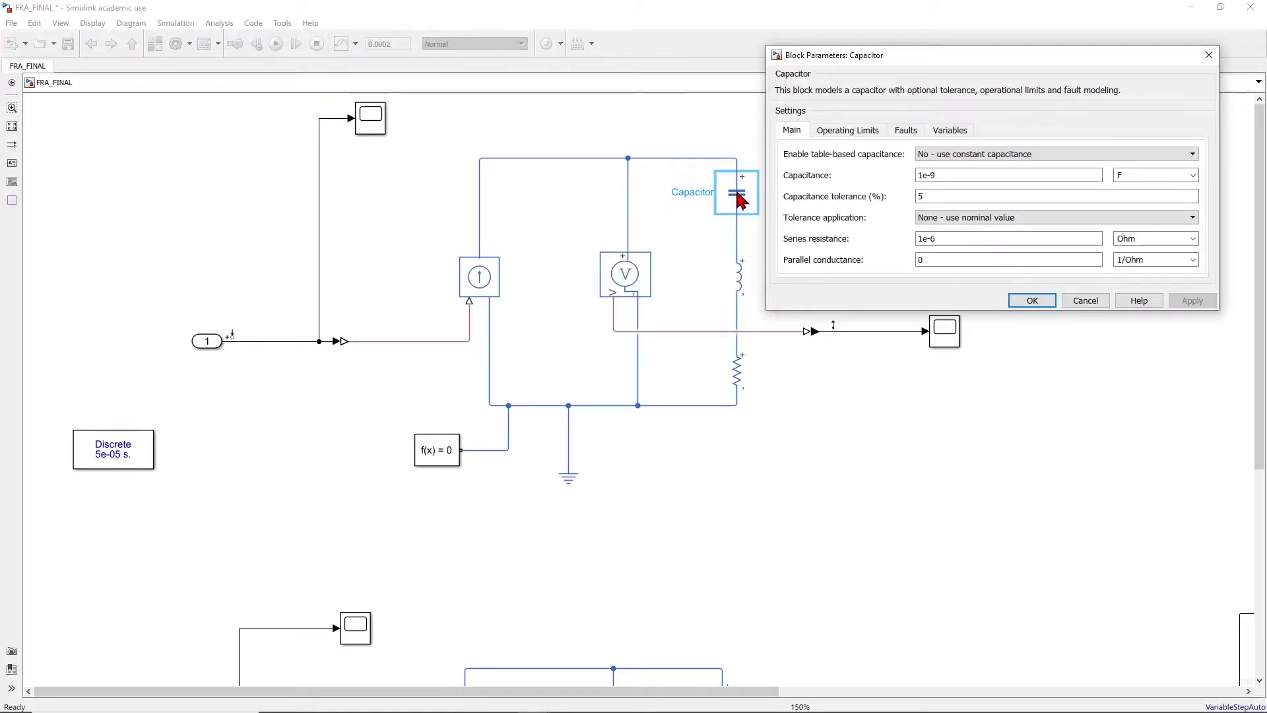
click(1028, 307)
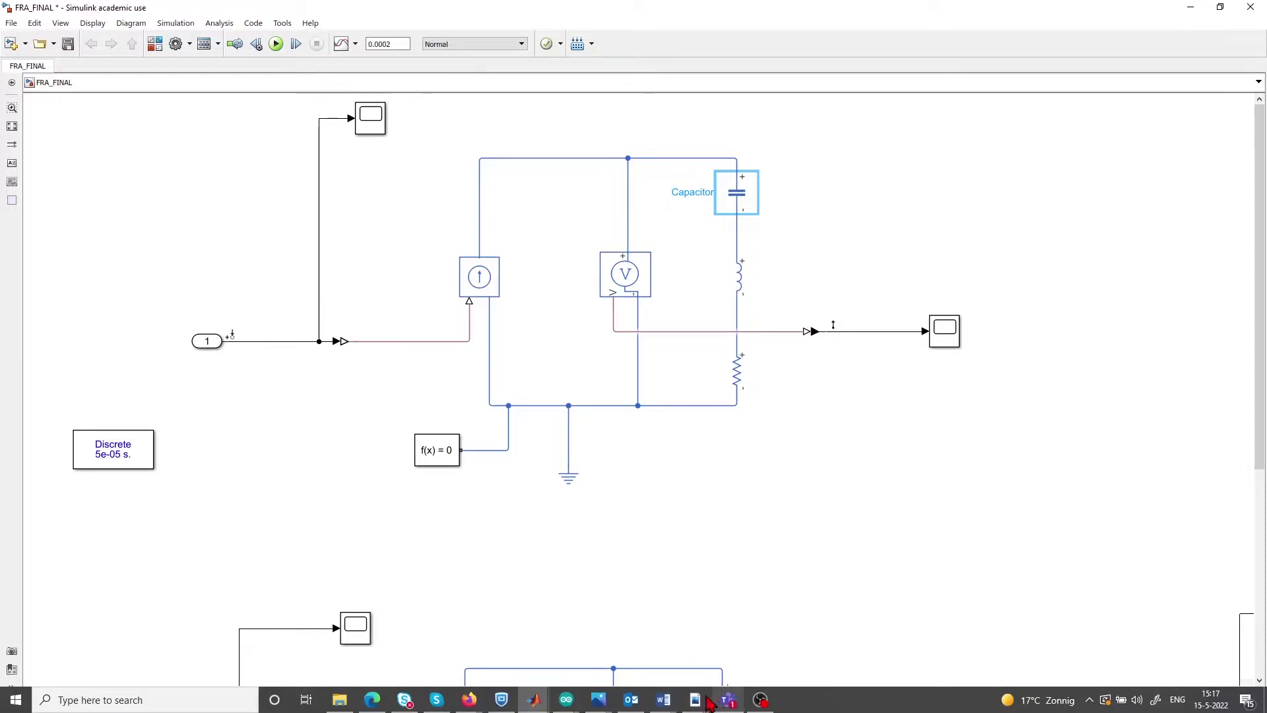
Bring the Bode plot window back, then return to the model diagram
click(538, 700)
click(680, 664)
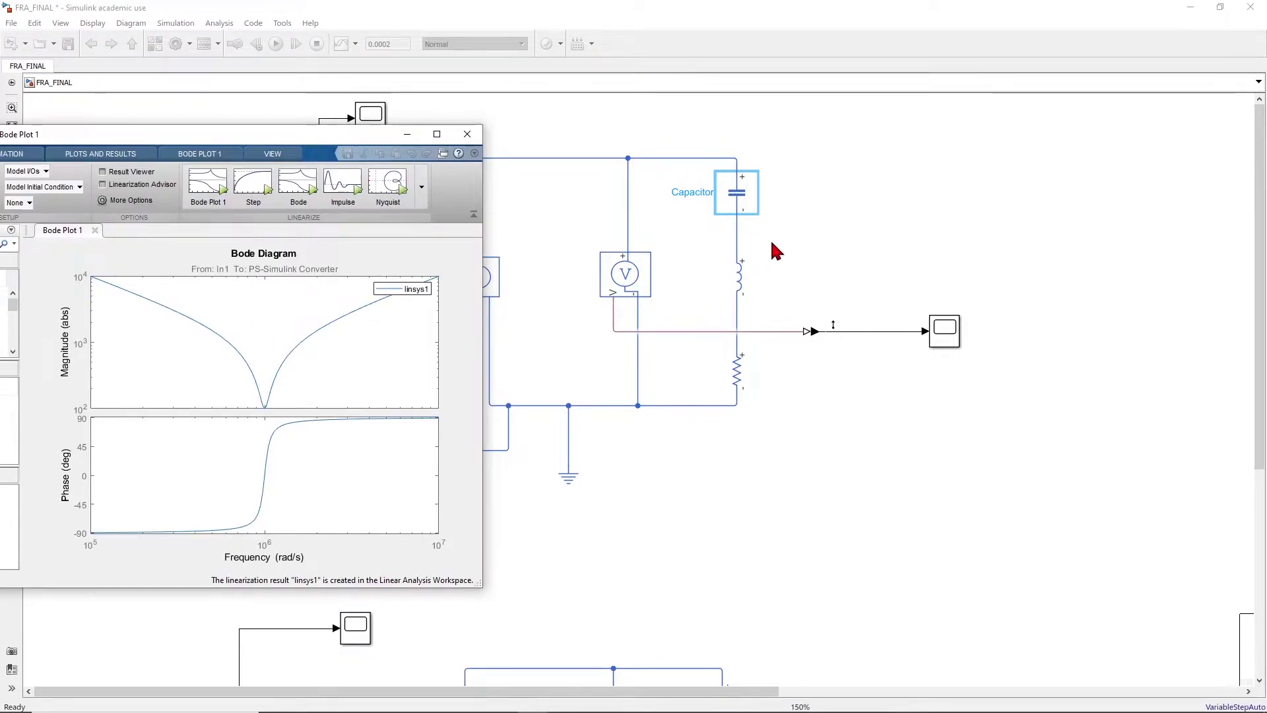
click(734, 204)
click(733, 371)
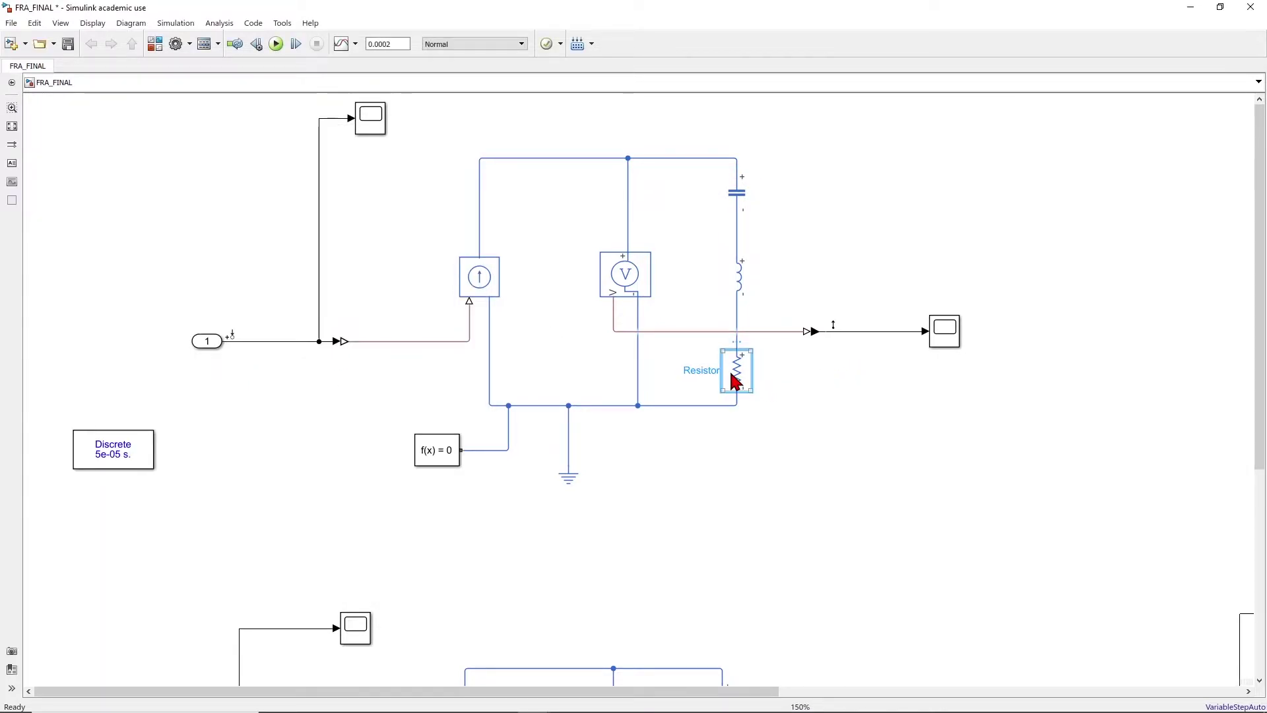
Duplicate the resistor block and place the copy beside the voltage sensor
key(ctrl+c)
key(ctrl+v)
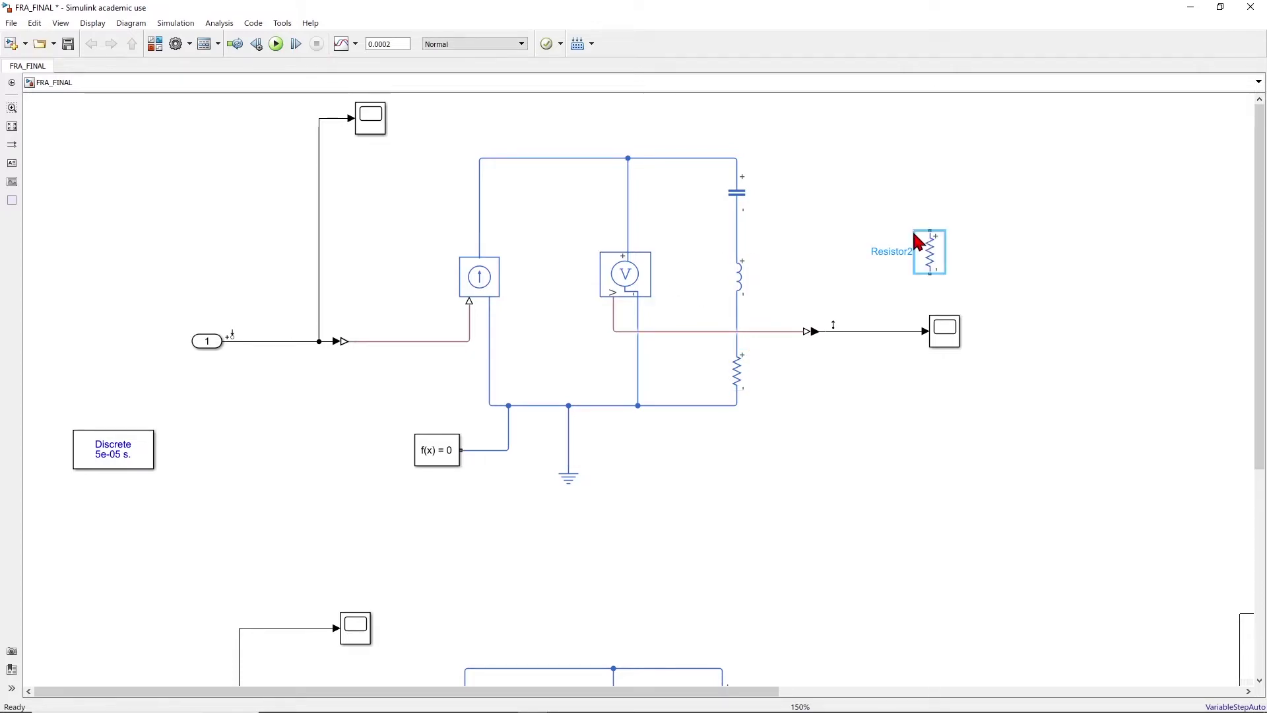
drag(928, 260, 694, 282)
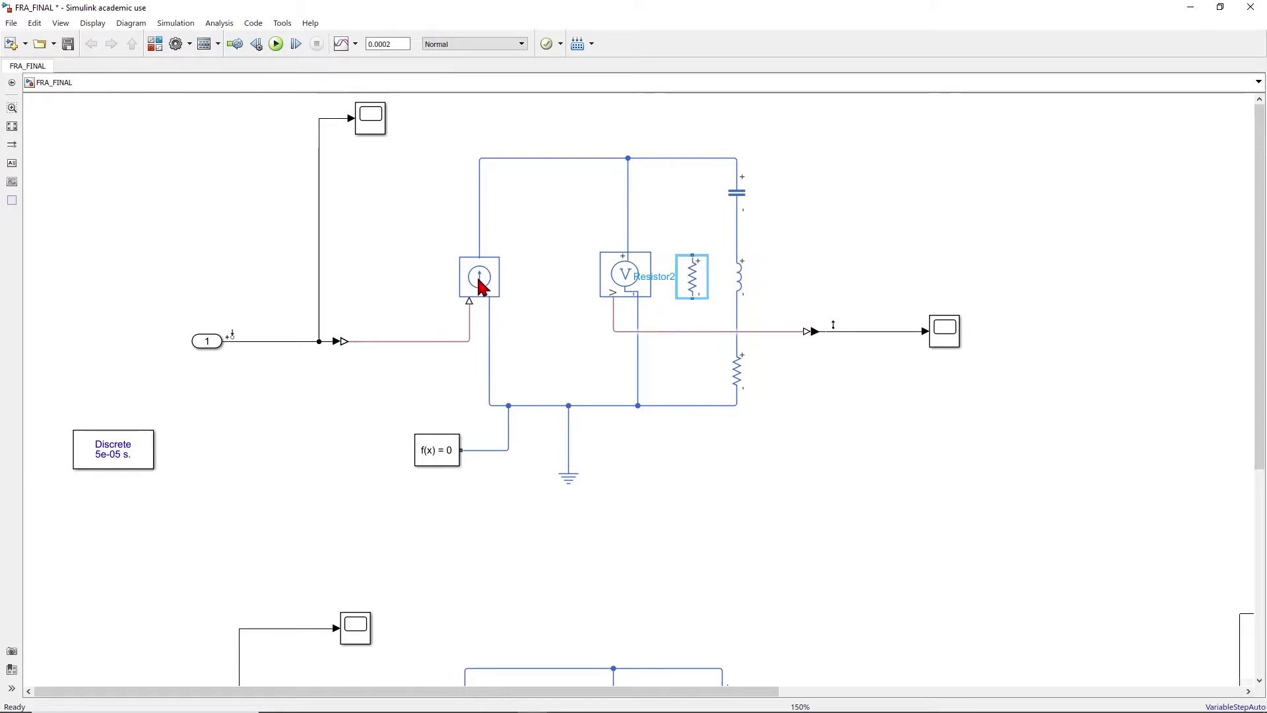
double_click(745, 278)
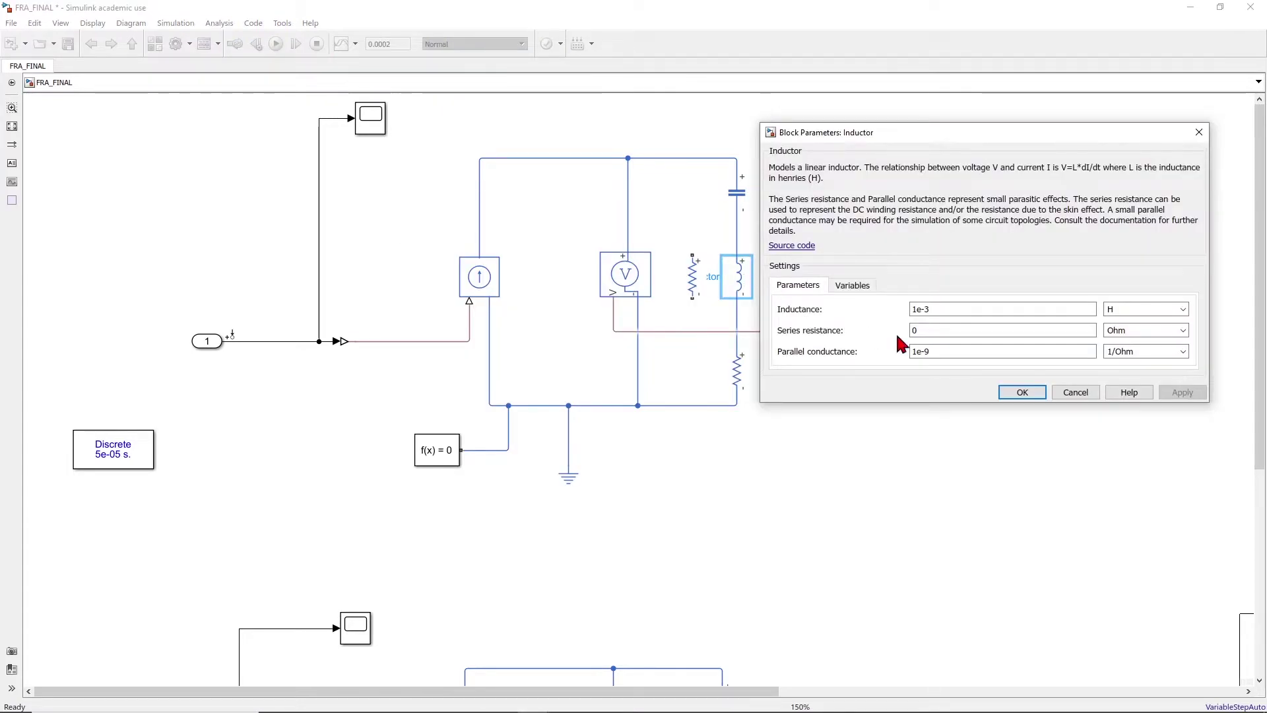
click(1021, 393)
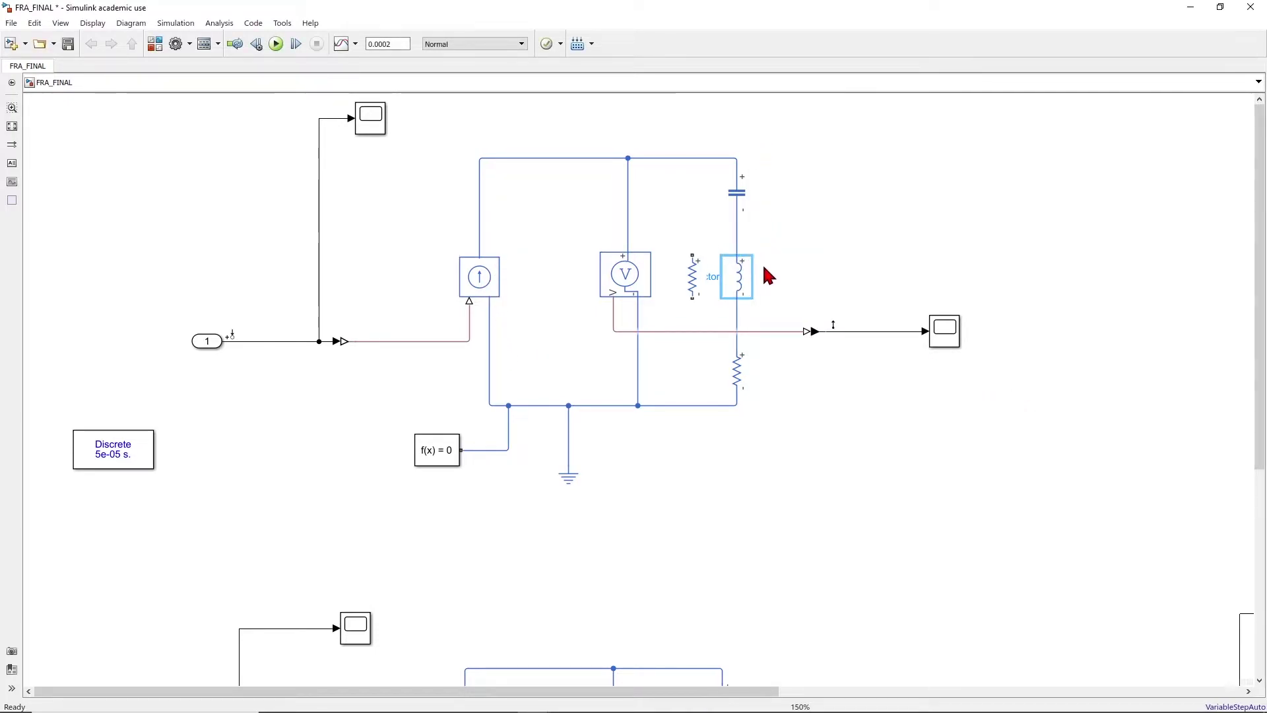
drag(694, 282, 678, 159)
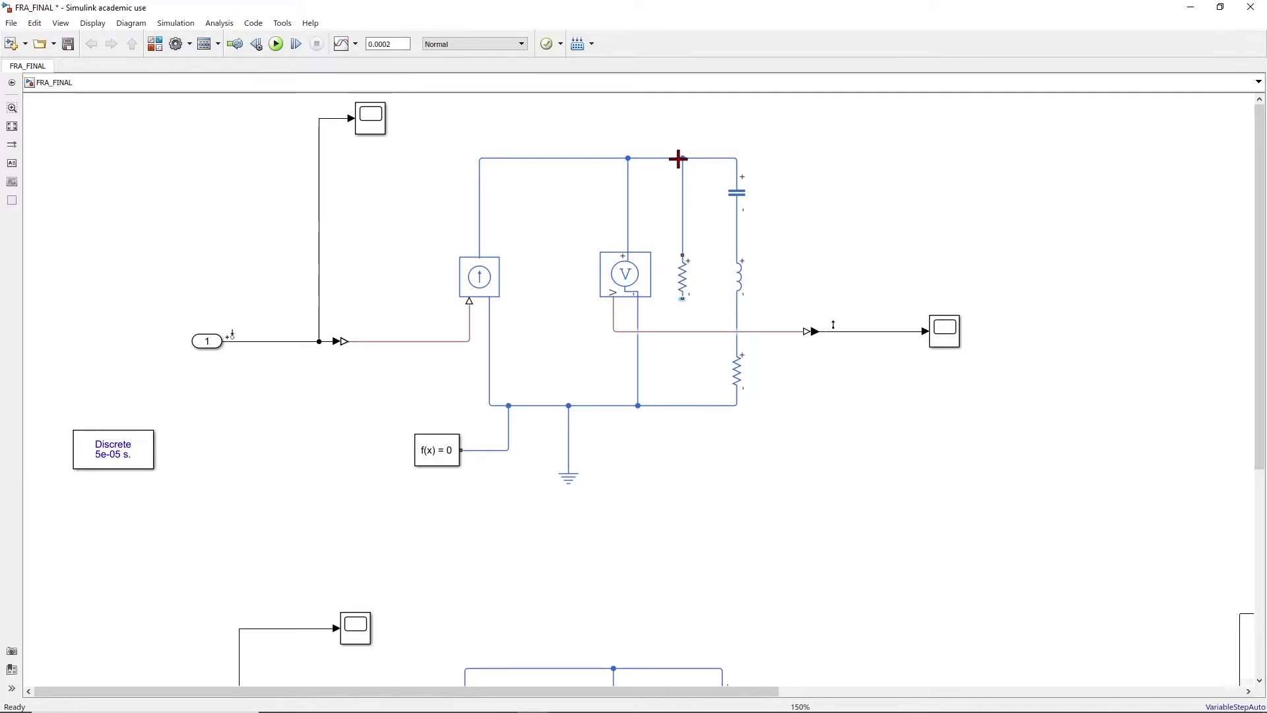
Wire Resistor2 between the top and bottom wires and set its resistance to 1e6 ohms
drag(682, 300, 682, 404)
double_click(682, 276)
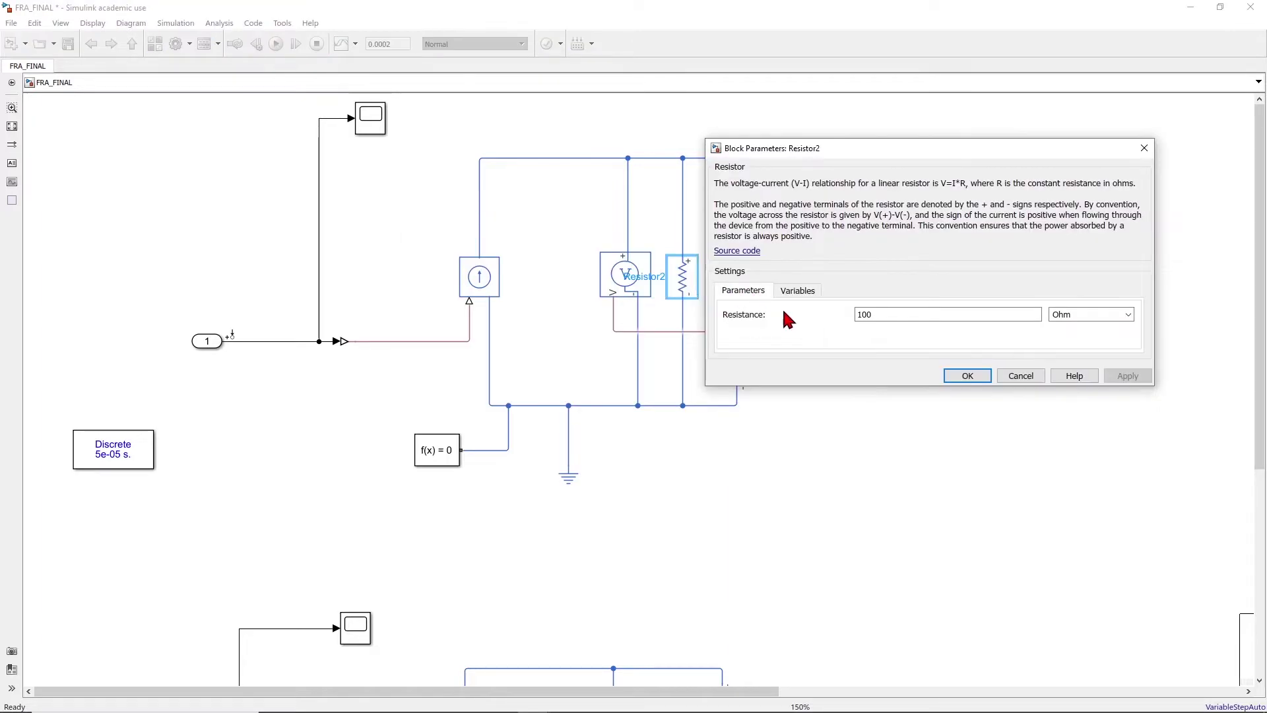
double_click(902, 315)
text(1e6)
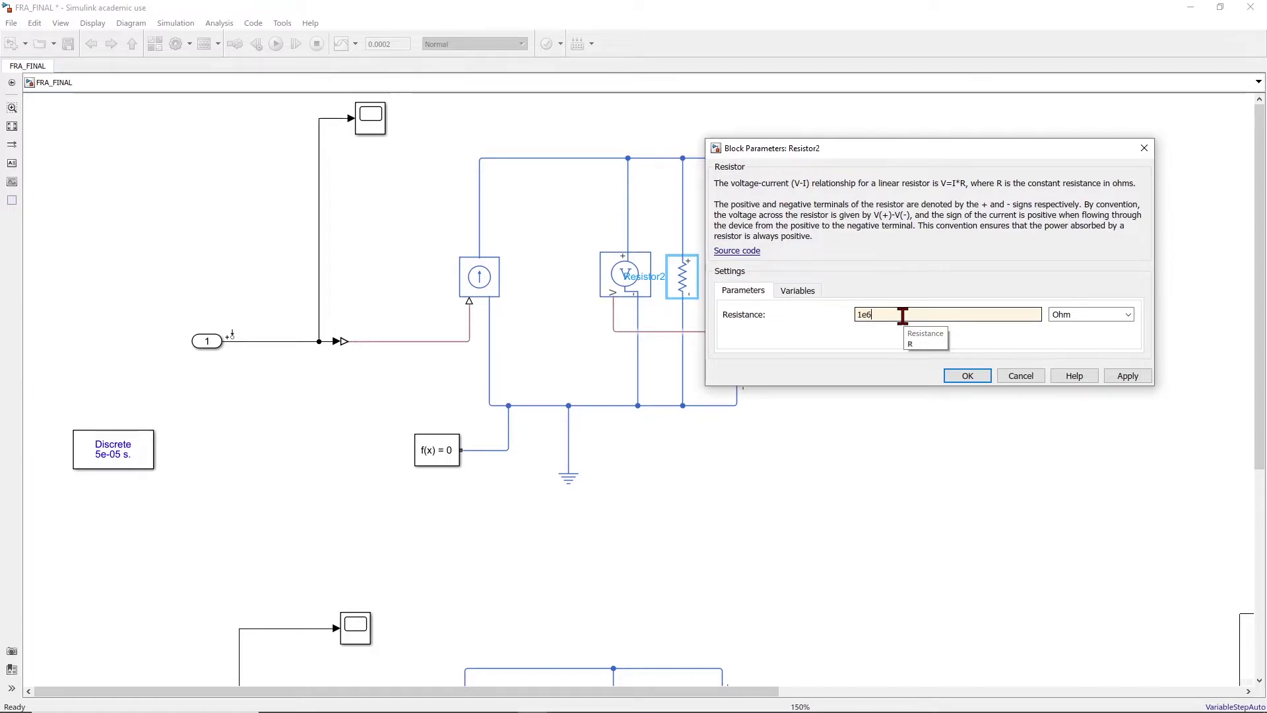
click(969, 377)
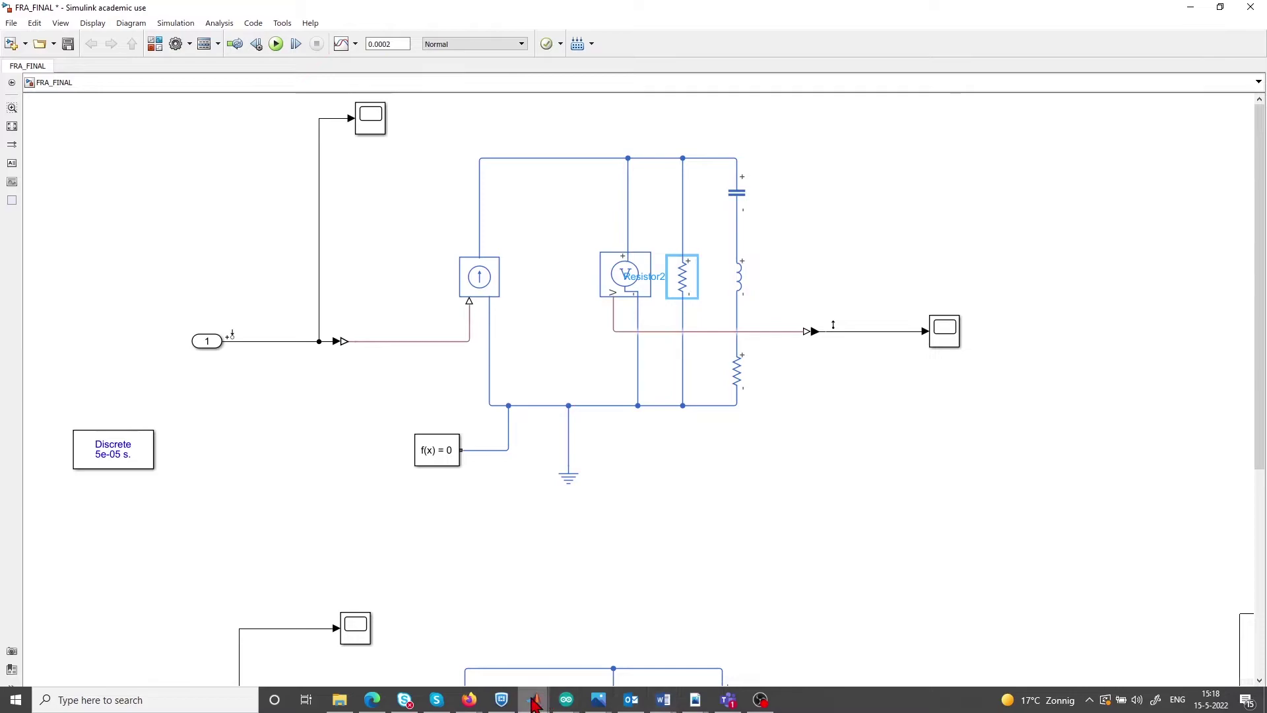
click(535, 700)
Recompute the Bode plot with the 1e6 ohm parallel resistor, overlaying linsys2 on linsys1
click(633, 681)
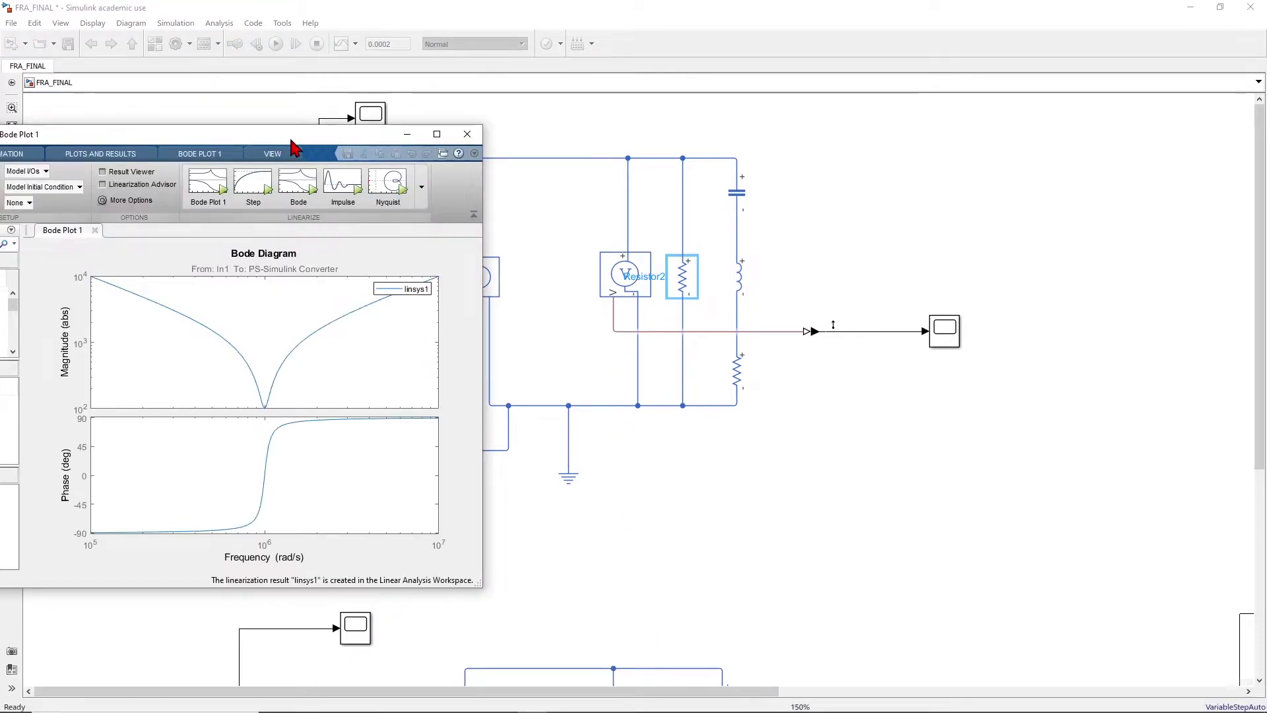
drag(293, 142, 725, 140)
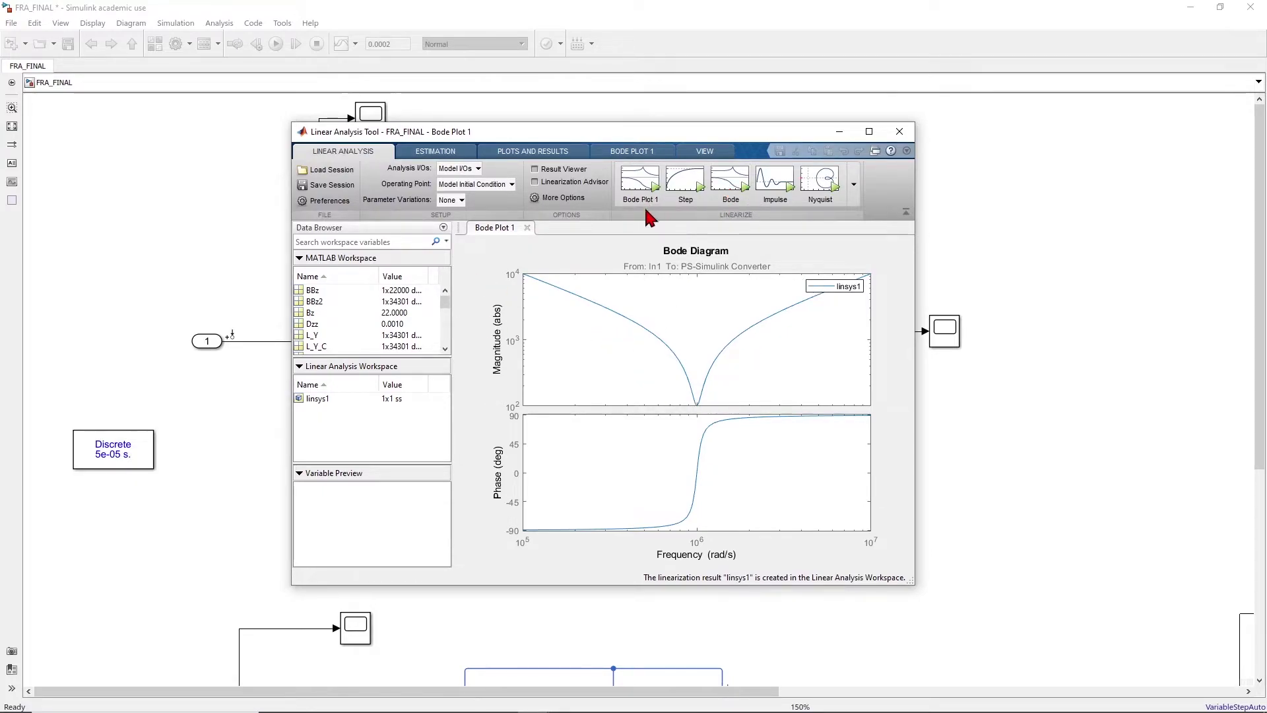
click(641, 184)
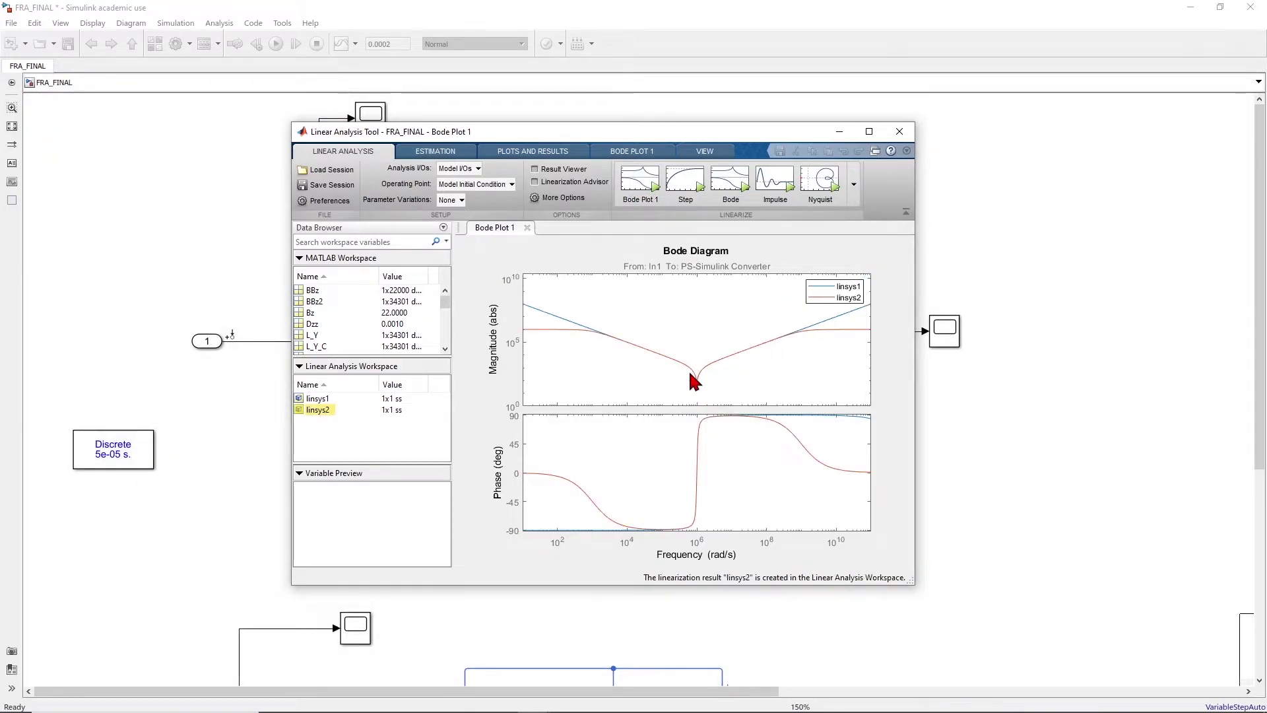
drag(766, 135, 464, 152)
click(756, 228)
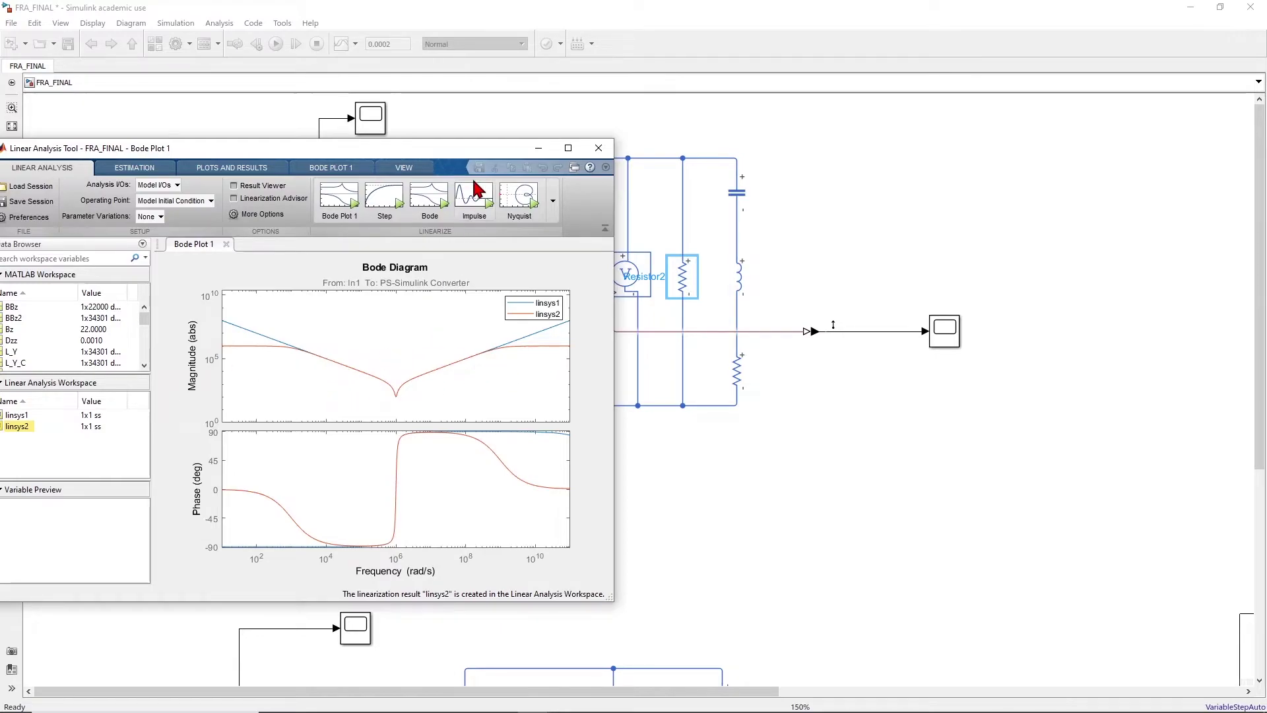
drag(460, 152, 431, 128)
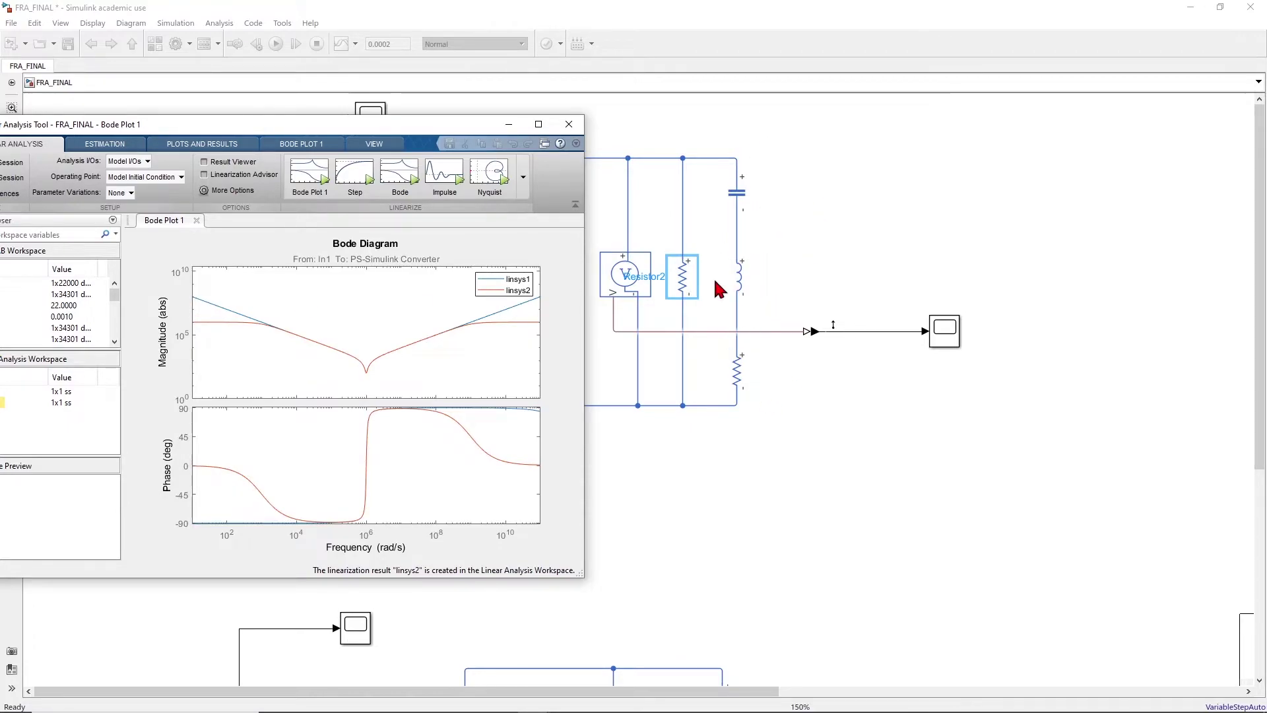
click(736, 179)
click(759, 218)
click(684, 295)
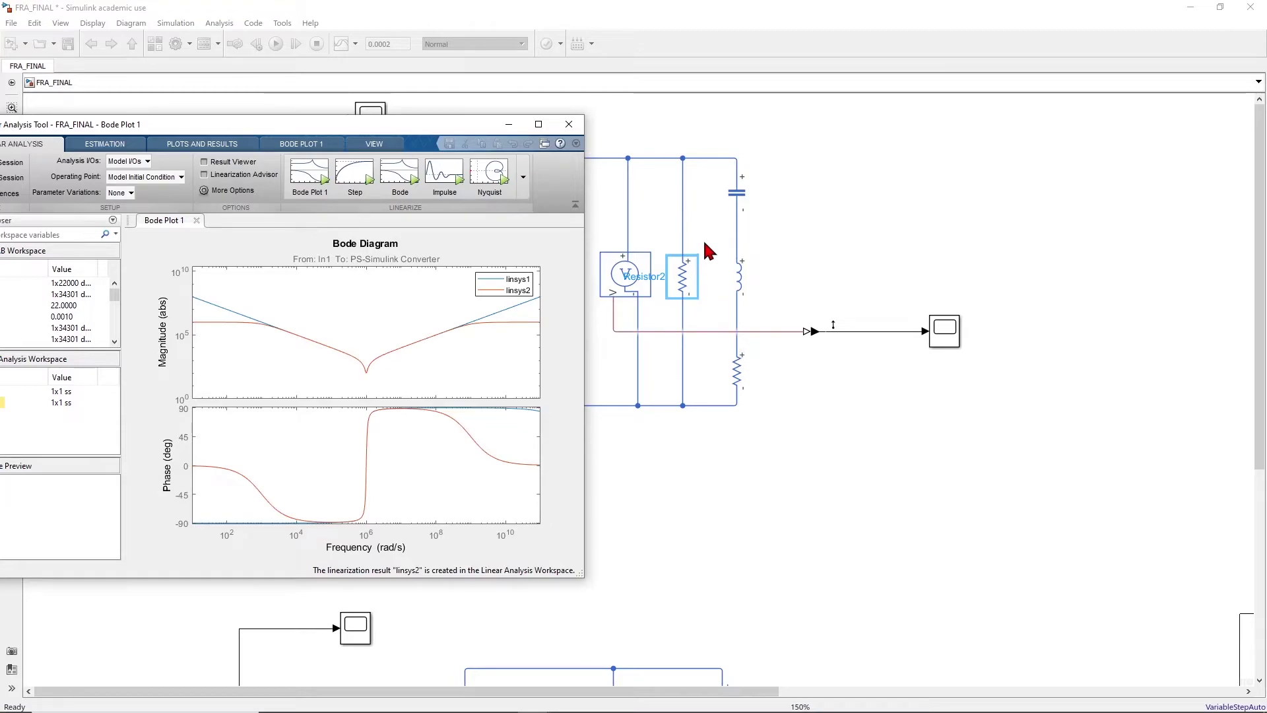
click(690, 48)
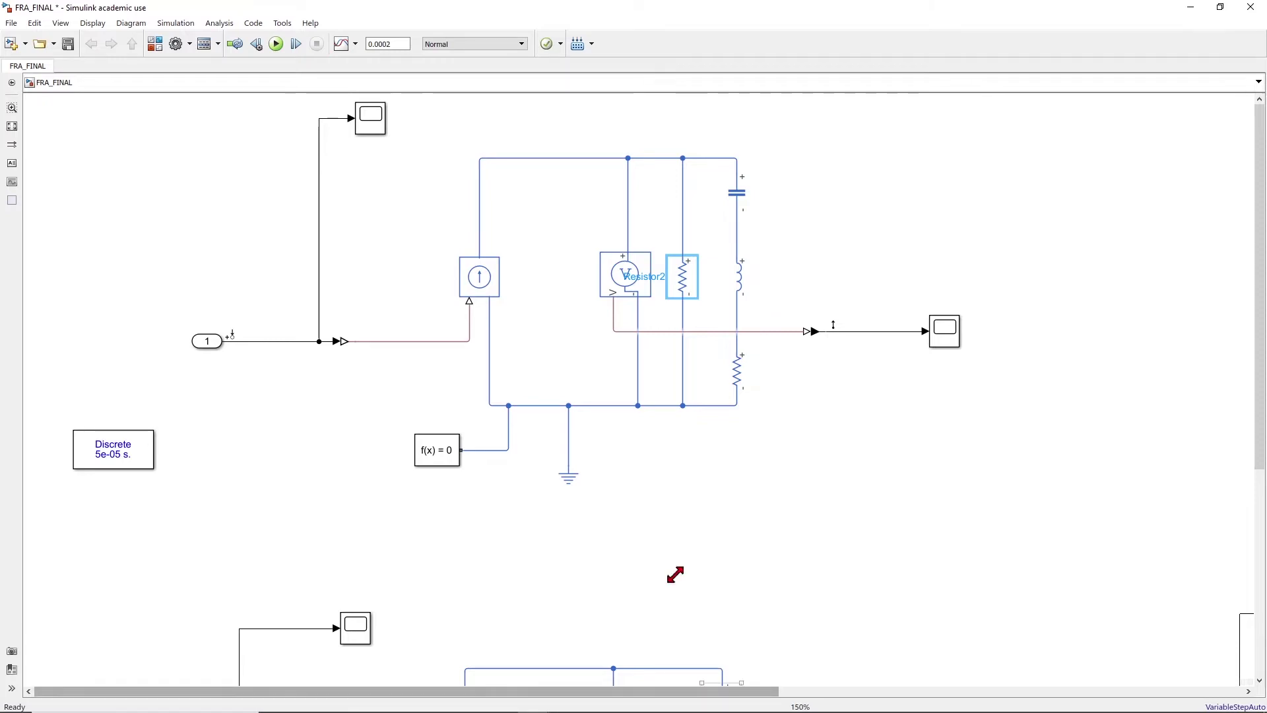
Select all the RLC circuit blocks and comment them out
drag(753, 691, 756, 691)
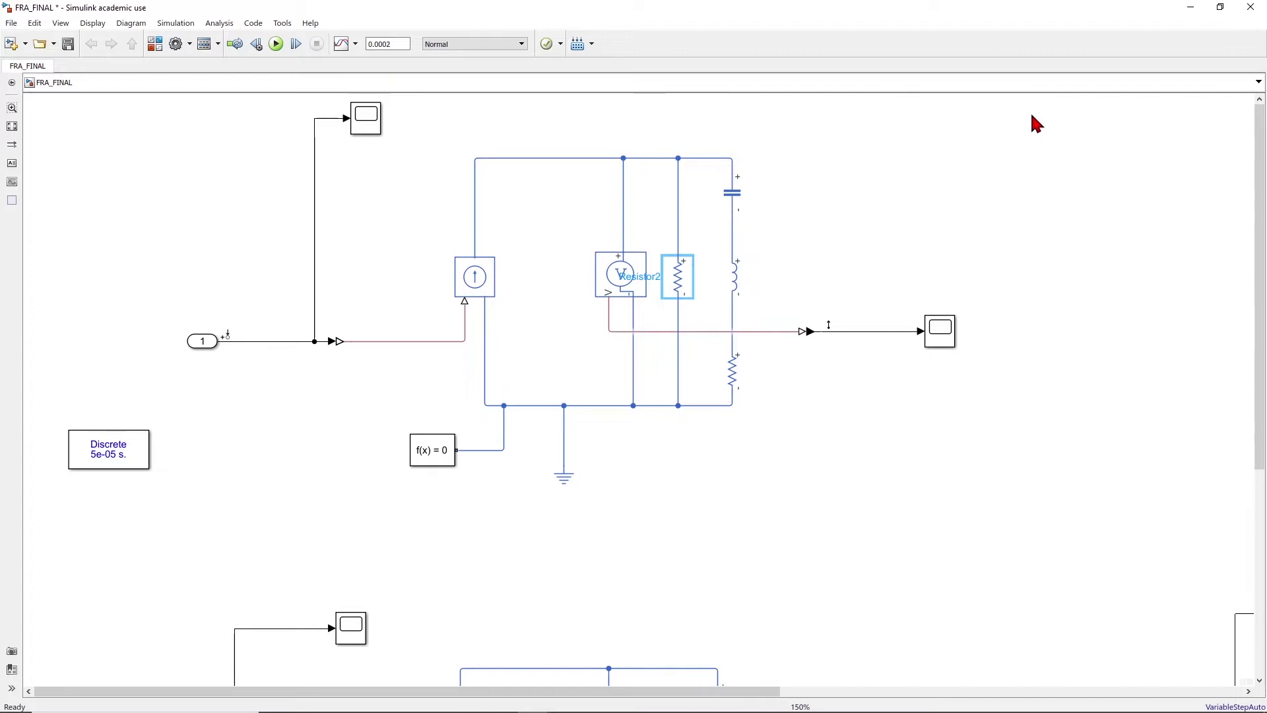
drag(1032, 115, 280, 520)
right_click(489, 270)
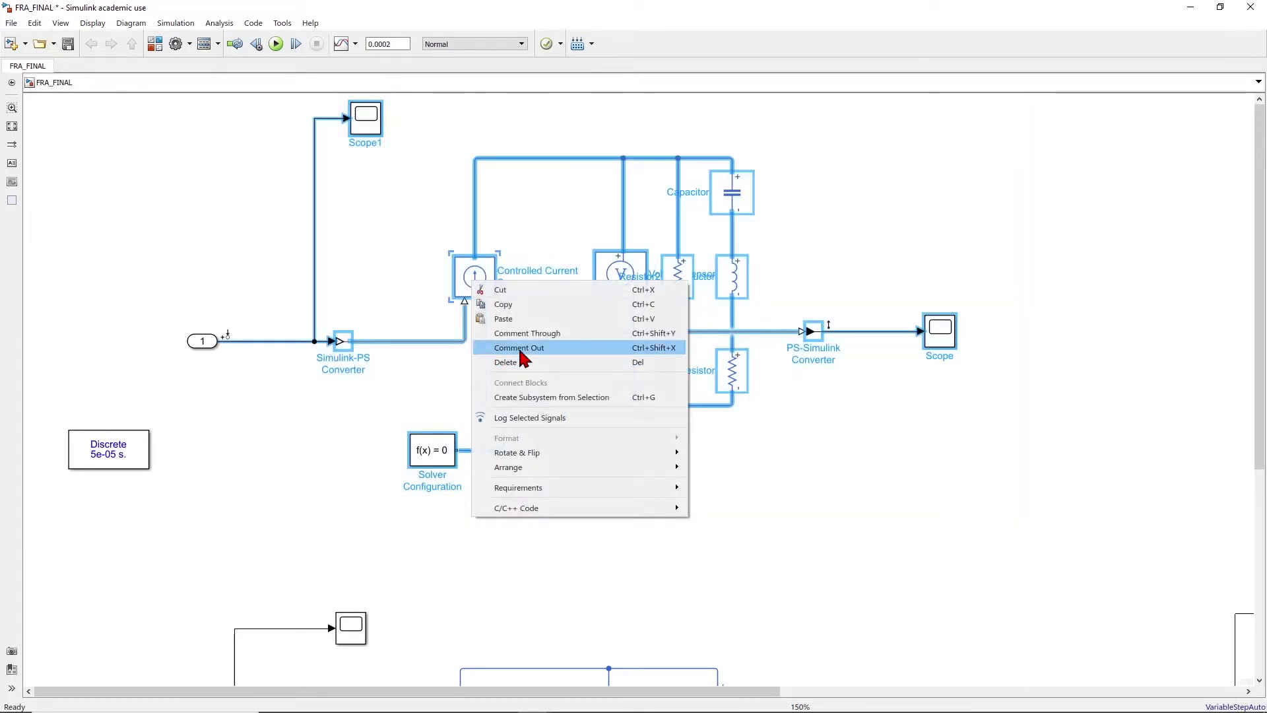
click(523, 350)
right_click(850, 332)
right_click(271, 341)
key(Escape)
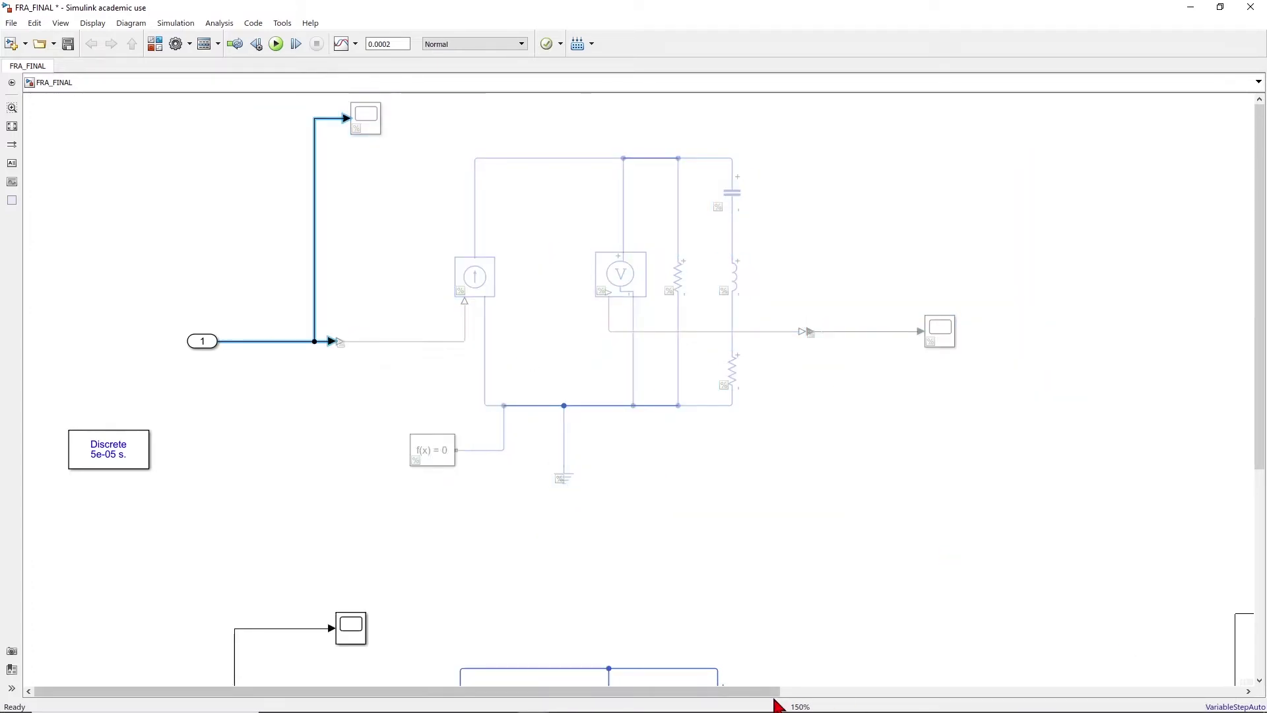
drag(759, 691, 1227, 691)
scroll(633, 396, down, 5)
drag(286, 175, 1182, 669)
click(845, 587)
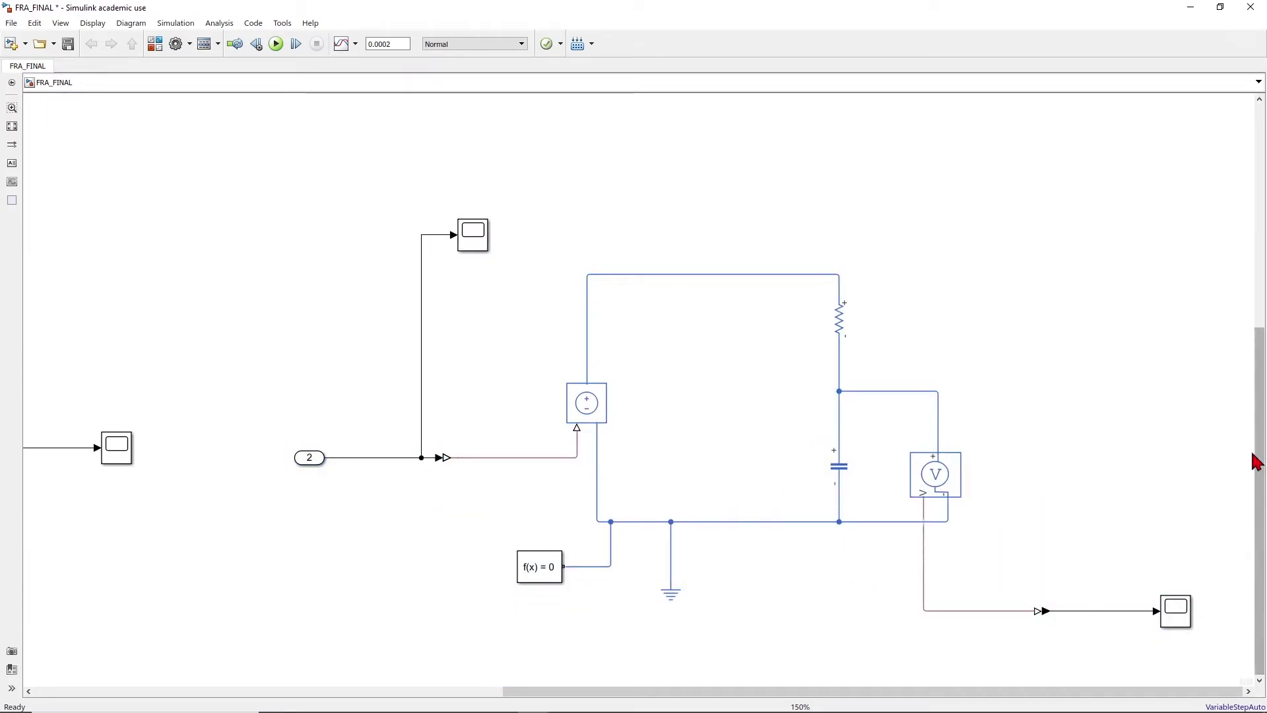
Mark the RC circuit's inport 2 signal as an input perturbation
click(408, 458)
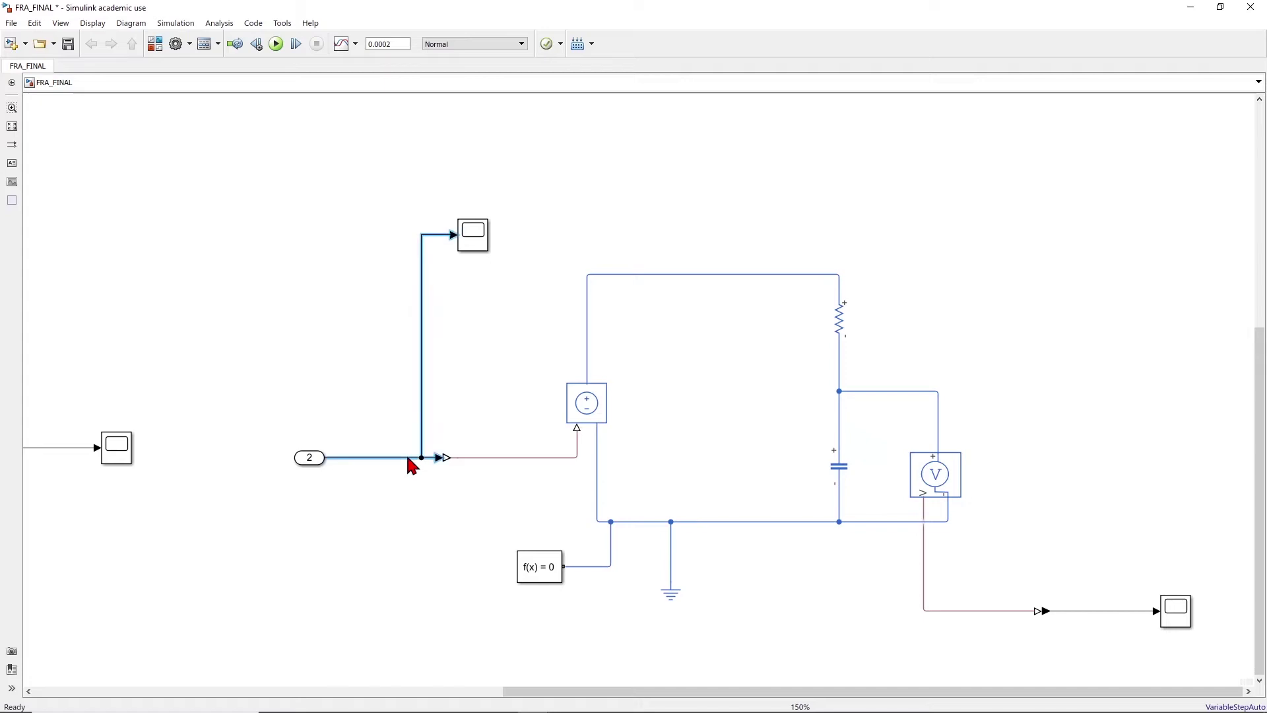
right_click(407, 457)
mouse_move(494, 413)
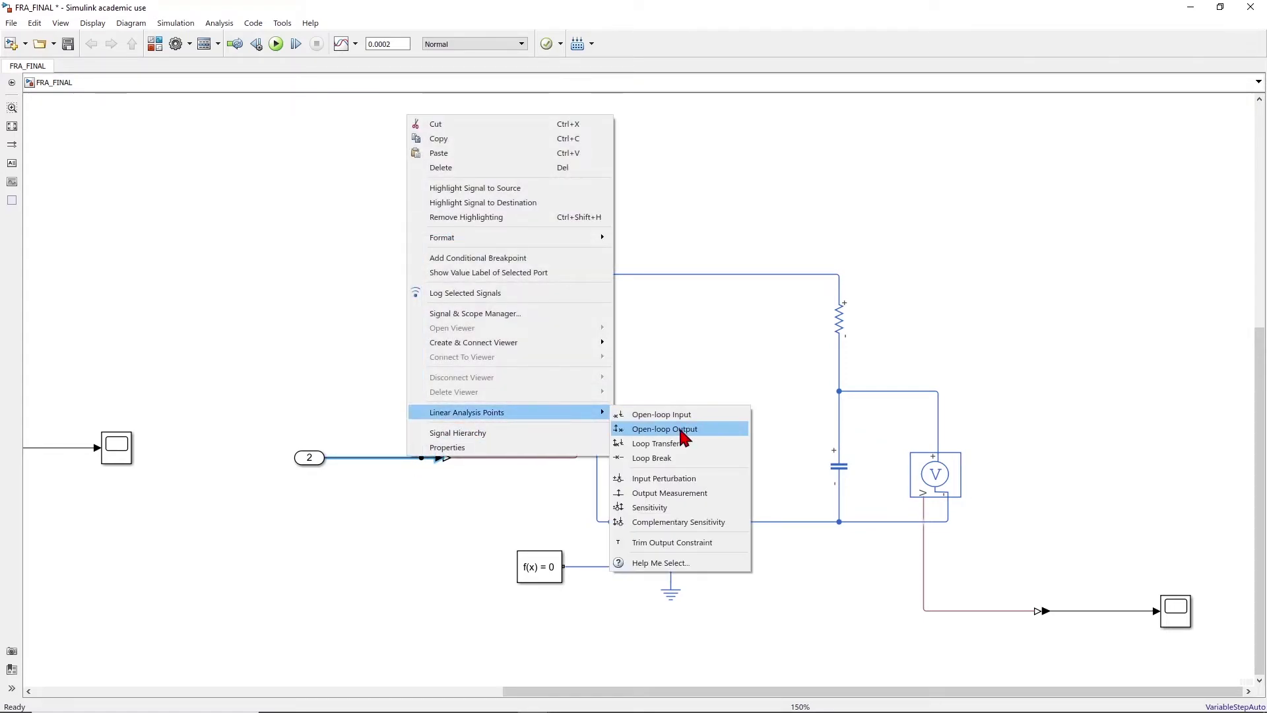
click(690, 479)
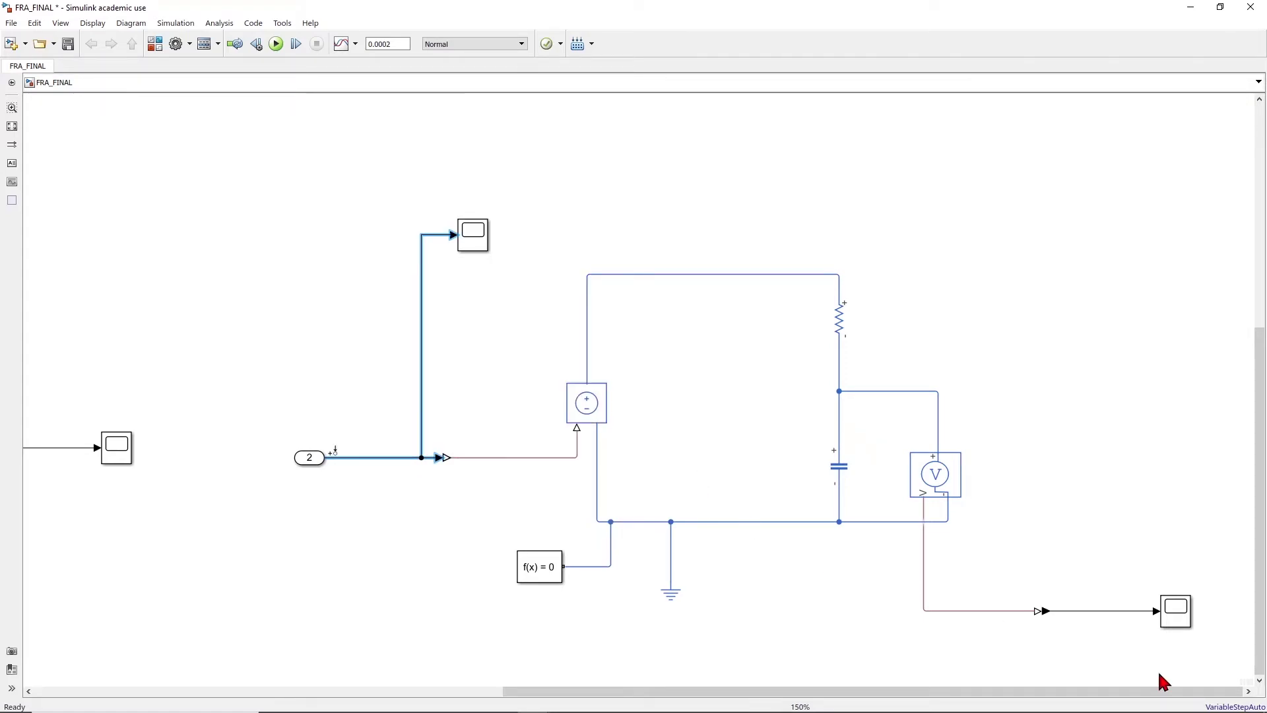
Mark the sensor signal feeding the right scope as an output measurement
click(1106, 612)
right_click(1106, 613)
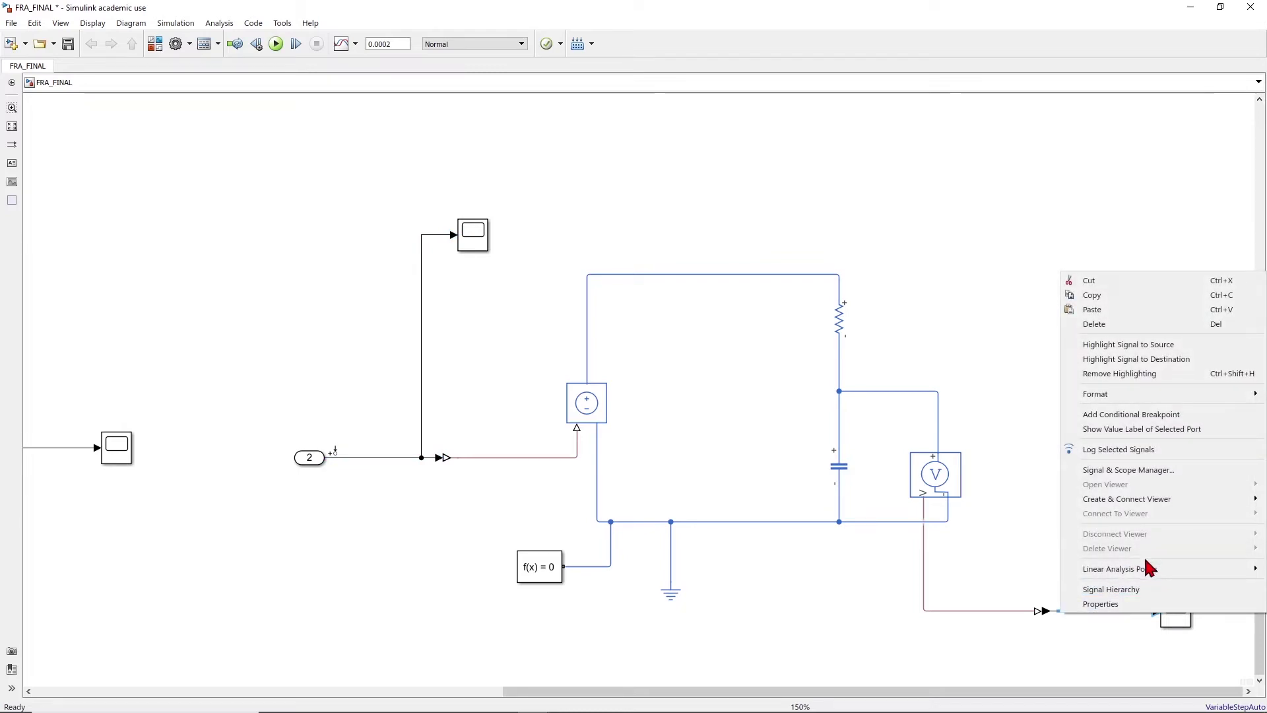
mouse_move(1115, 572)
click(996, 633)
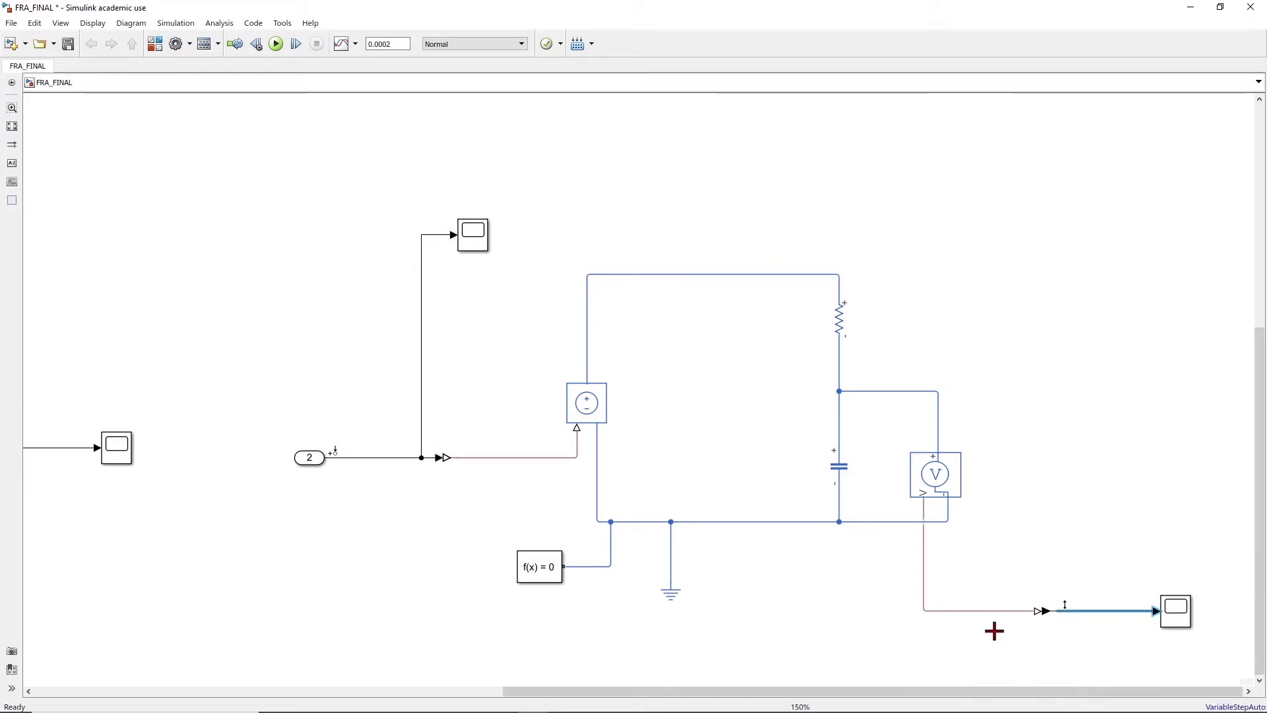
click(850, 471)
click(990, 476)
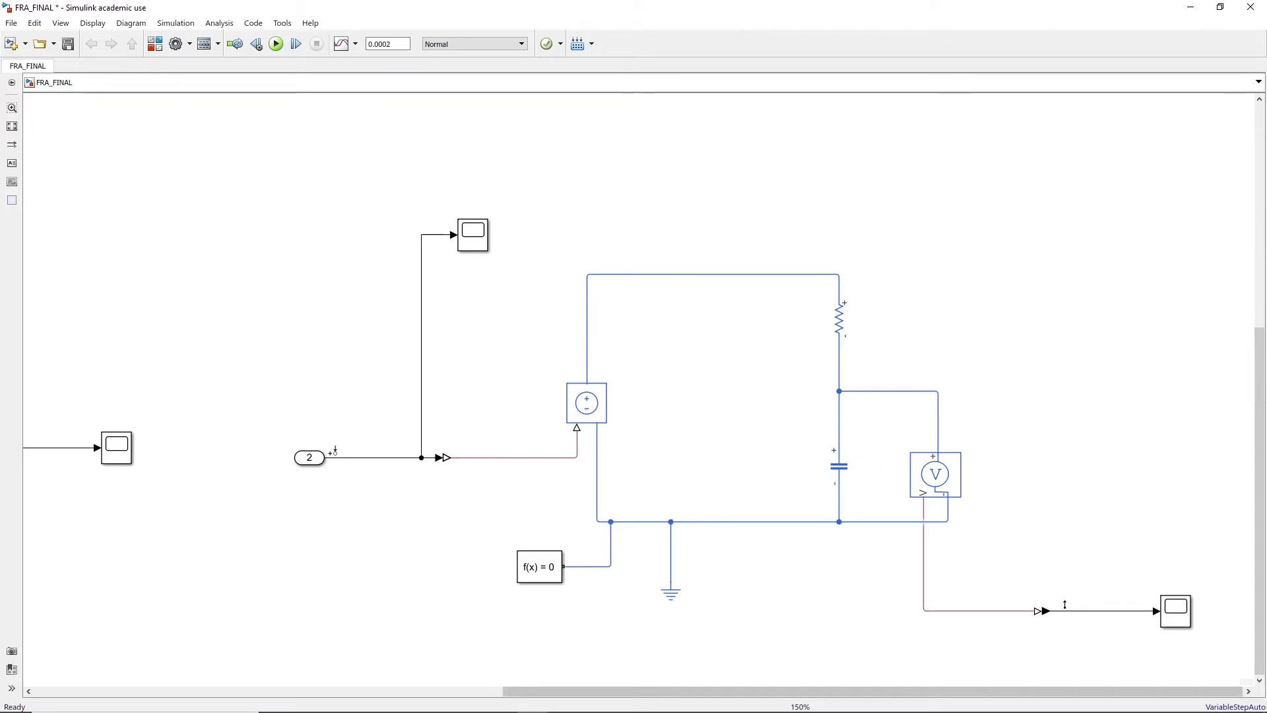
Close the earlier Linear Analysis Tool session without saving
click(534, 699)
click(692, 652)
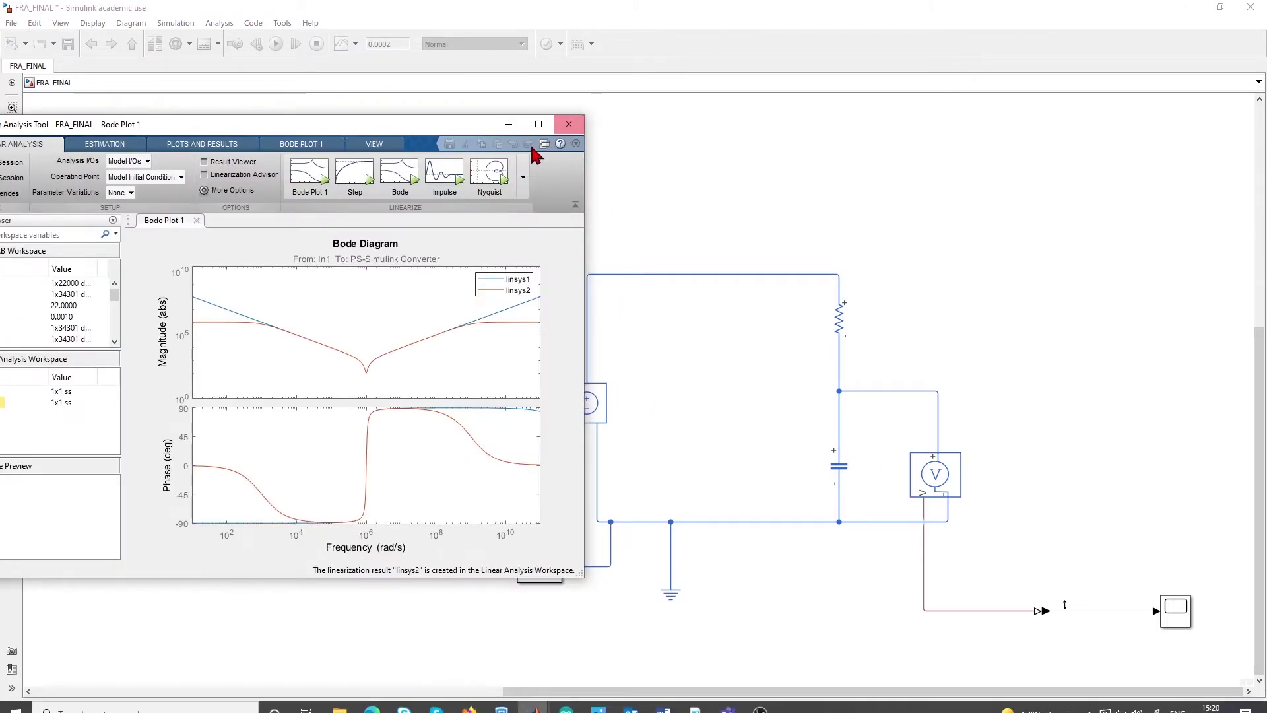
drag(444, 126, 693, 126)
click(813, 119)
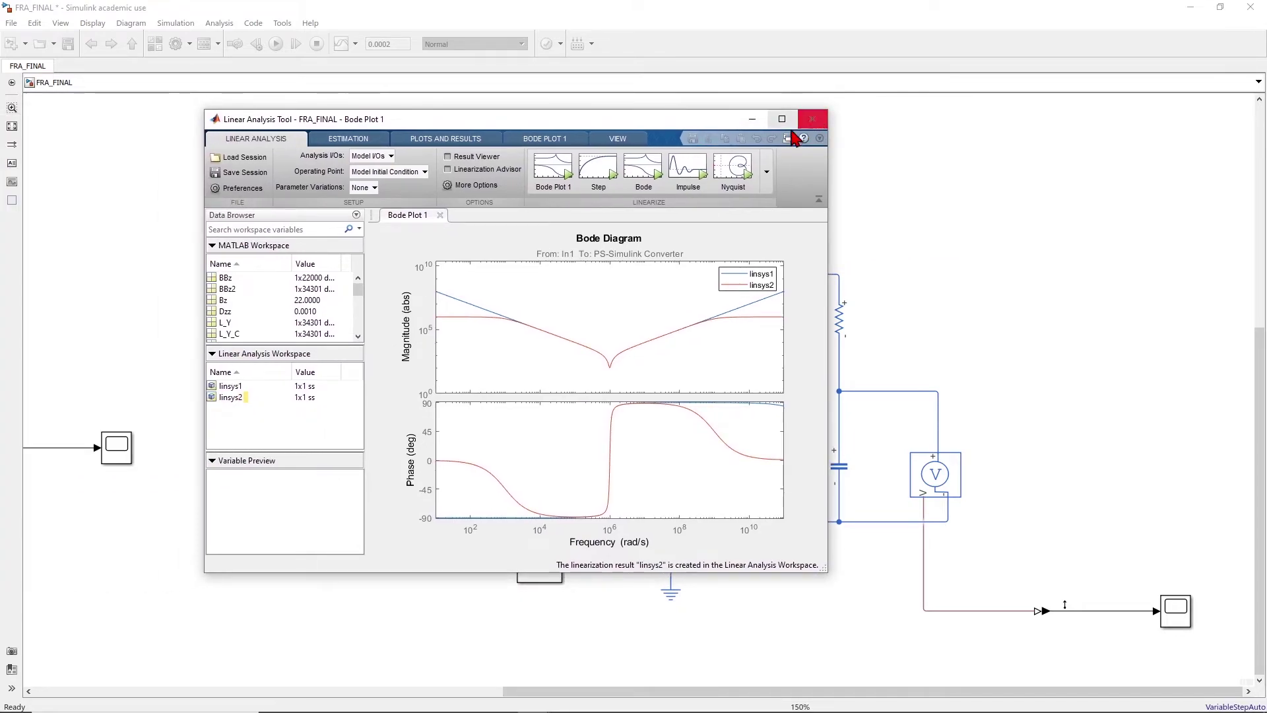
click(628, 271)
Relaunch Linear Analysis and compute a new Bode plot, linsys1, of the RC filter
click(214, 28)
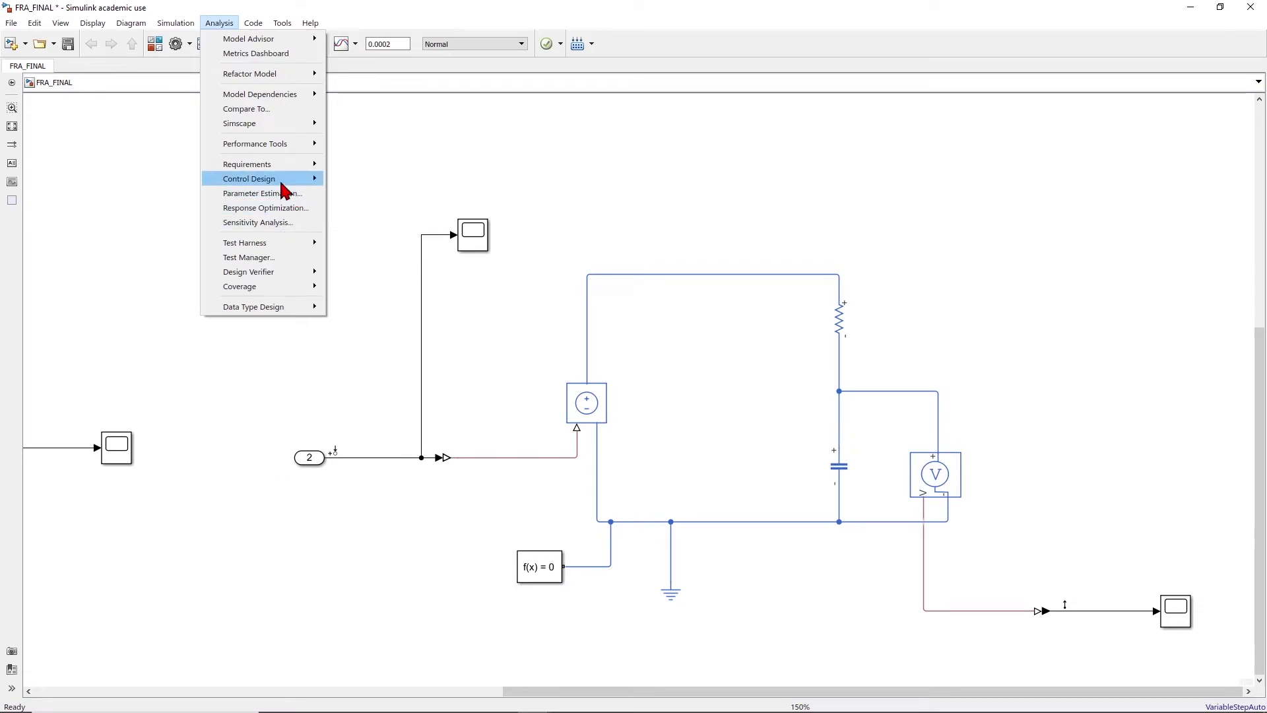
mouse_move(304, 179)
click(371, 192)
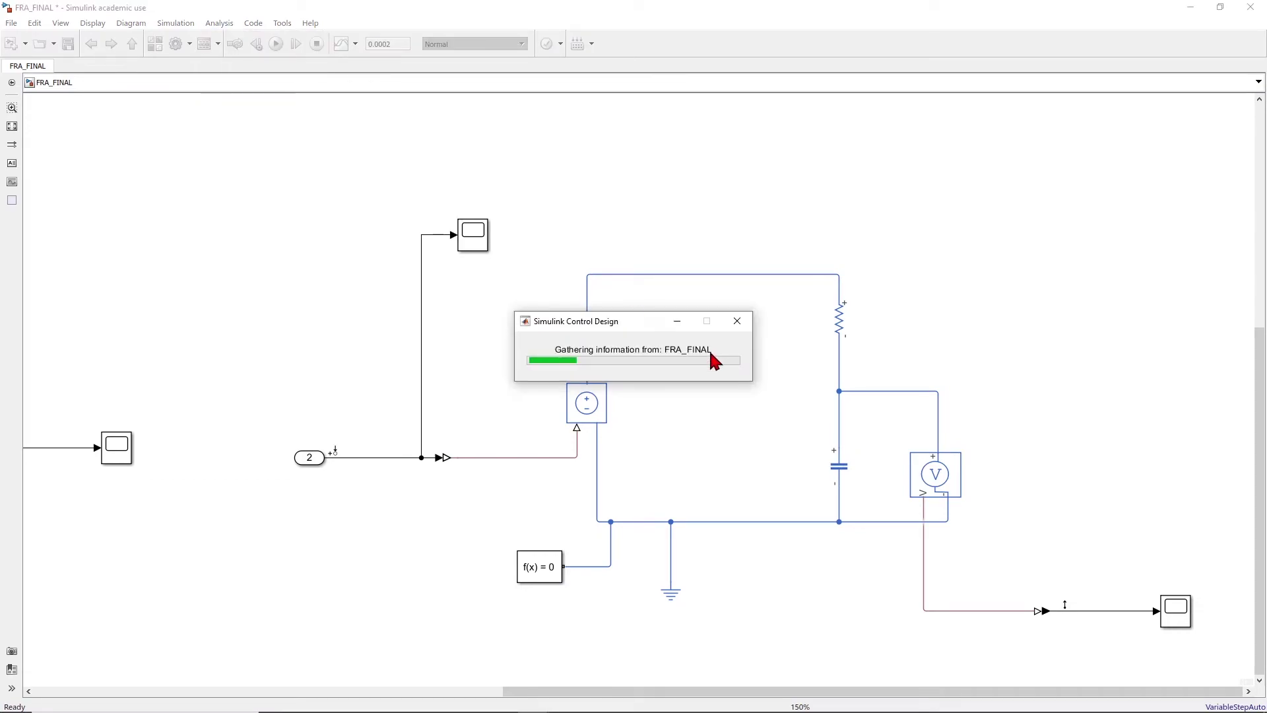
click(474, 132)
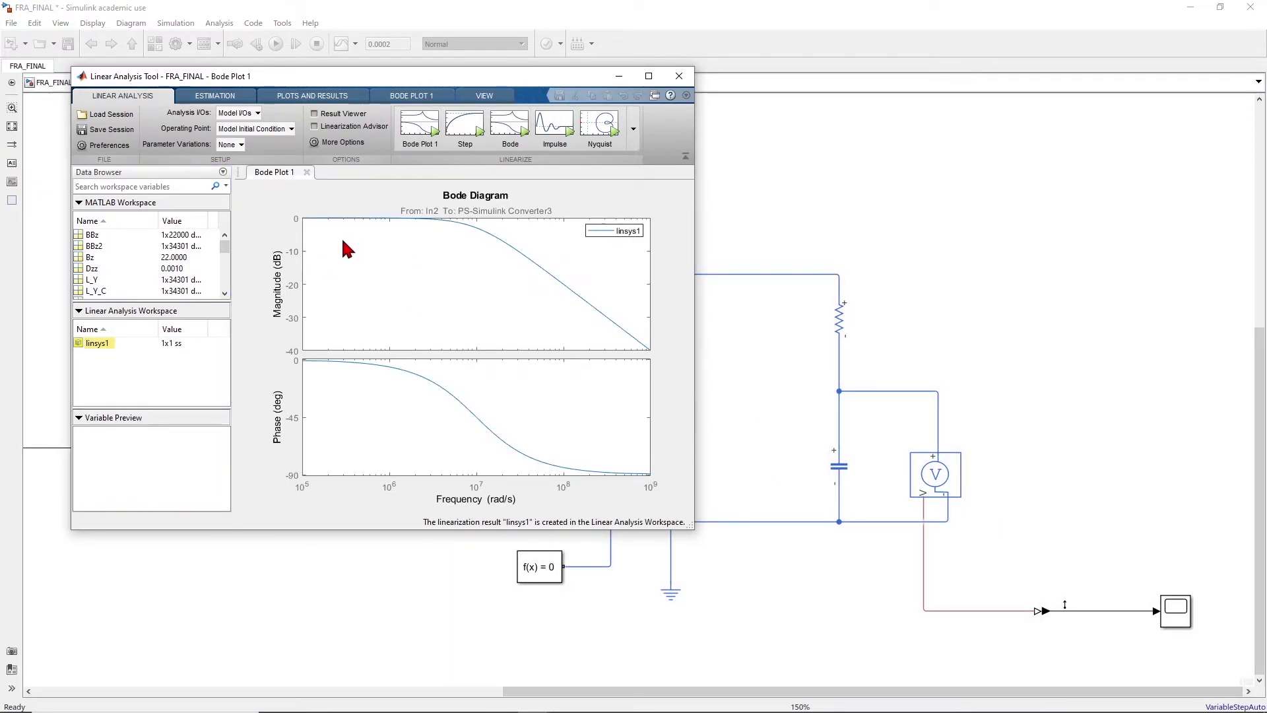
drag(555, 77, 392, 93)
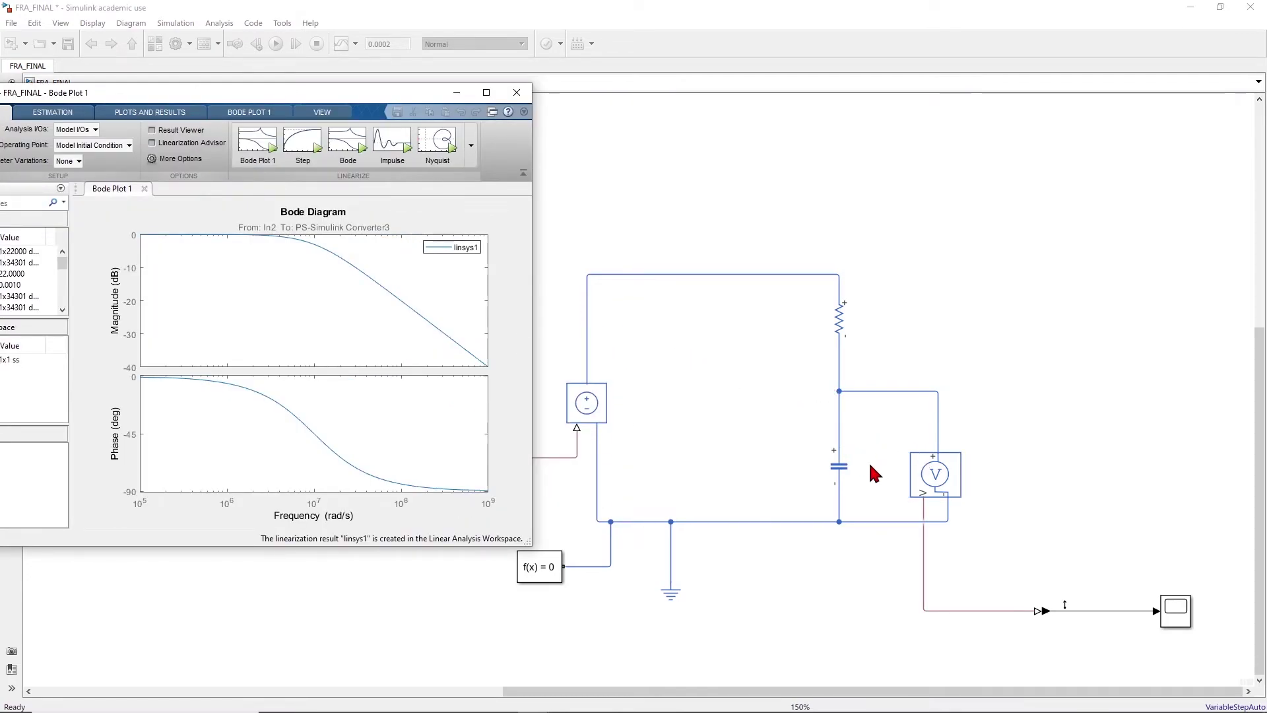
click(841, 457)
click(856, 435)
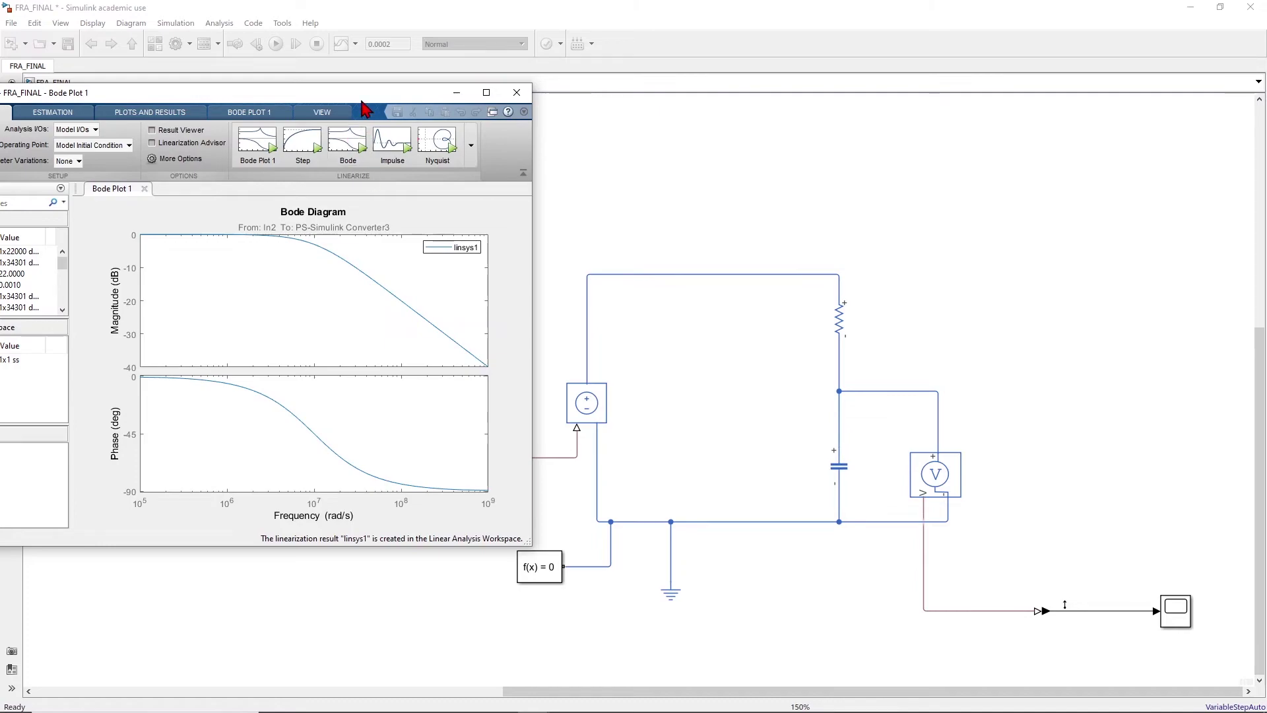
drag(363, 113, 440, 114)
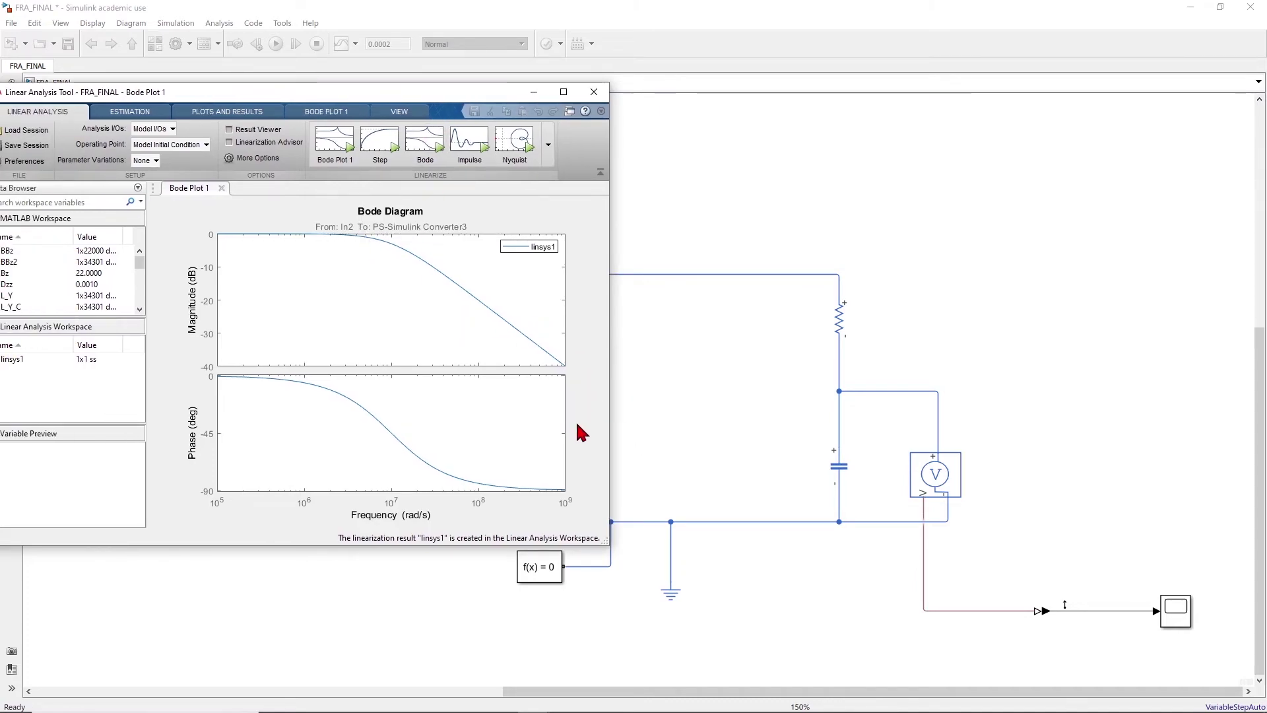
Compute the RC low-pass filter's step response in the Linear Analysis Tool
click(383, 148)
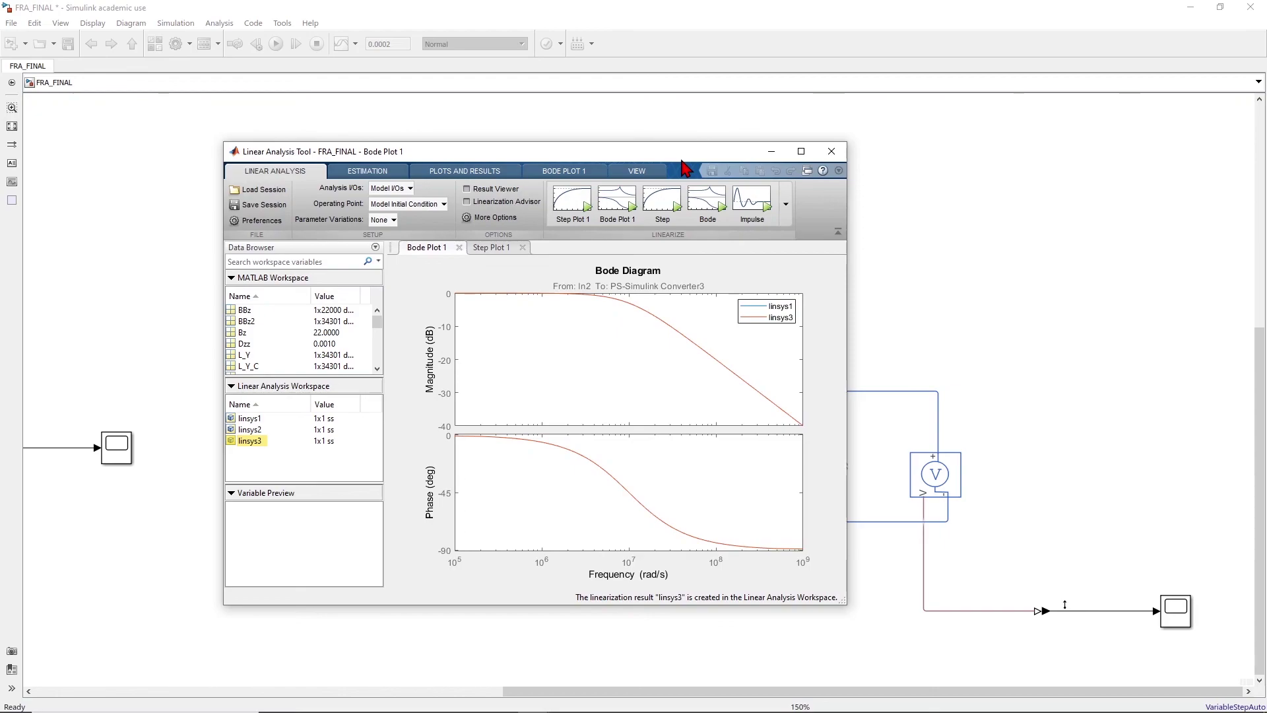
drag(712, 161, 760, 173)
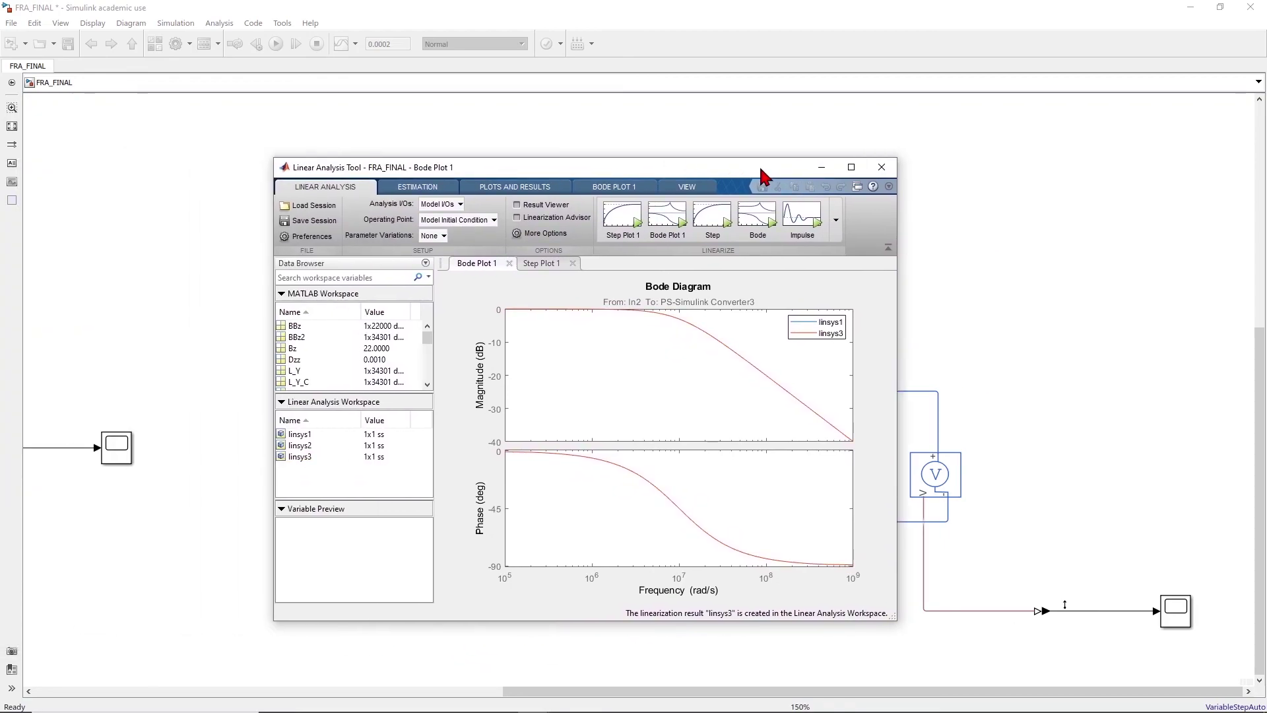